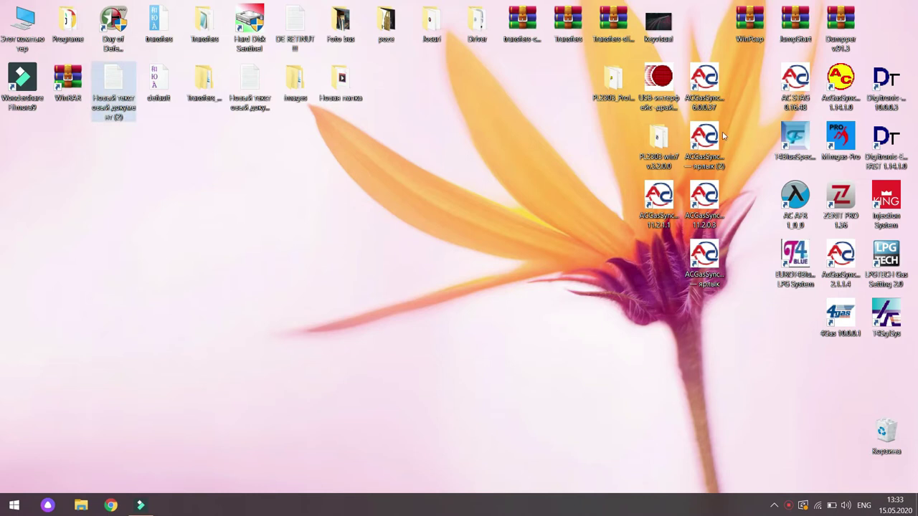
pyautogui.moveTo(714, 45); pyautogui.dragTo(698, 359)
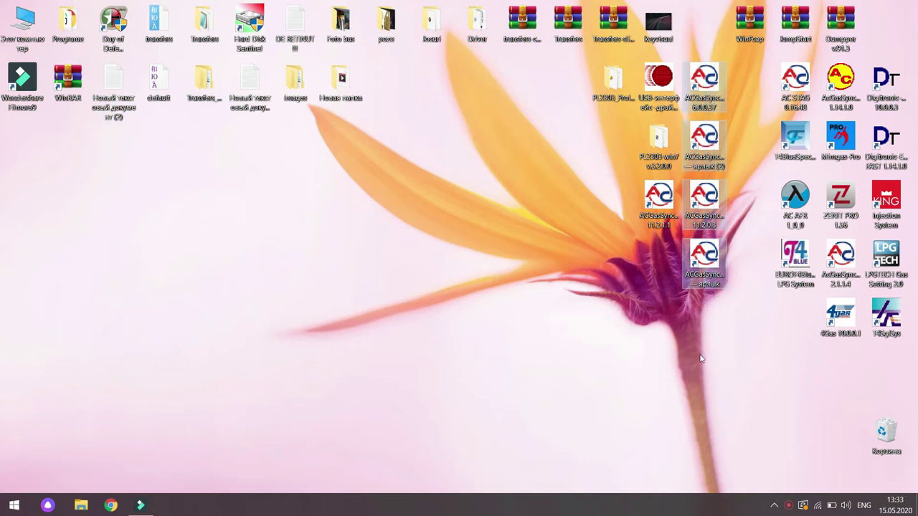
pyautogui.click(714, 362)
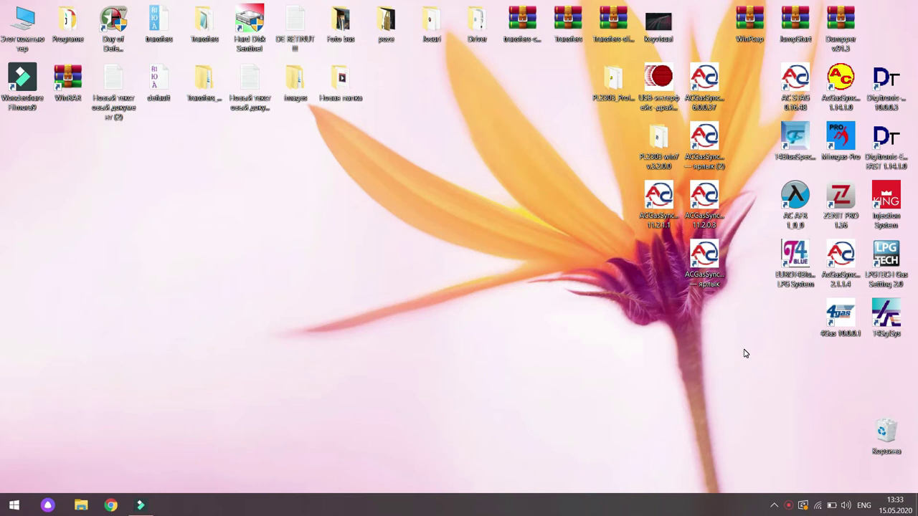
pyautogui.moveTo(730, 55); pyautogui.dragTo(682, 324)
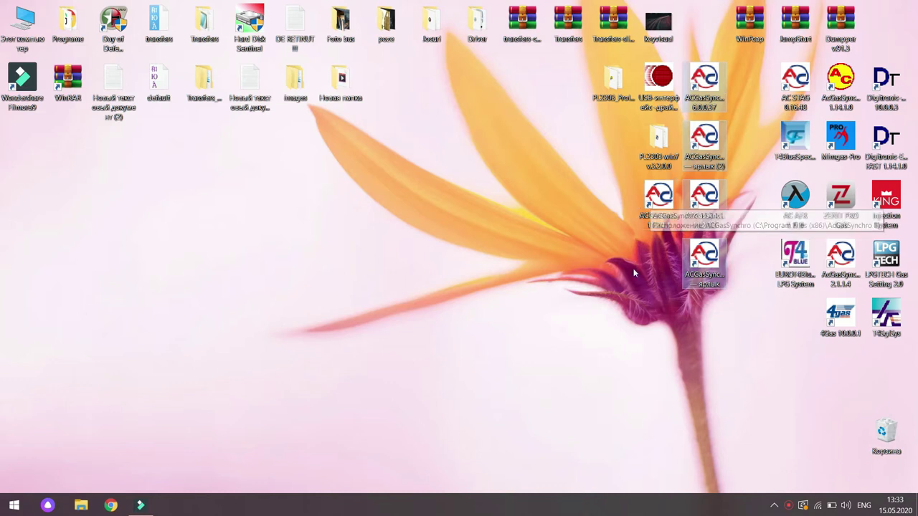
pyautogui.click(691, 337)
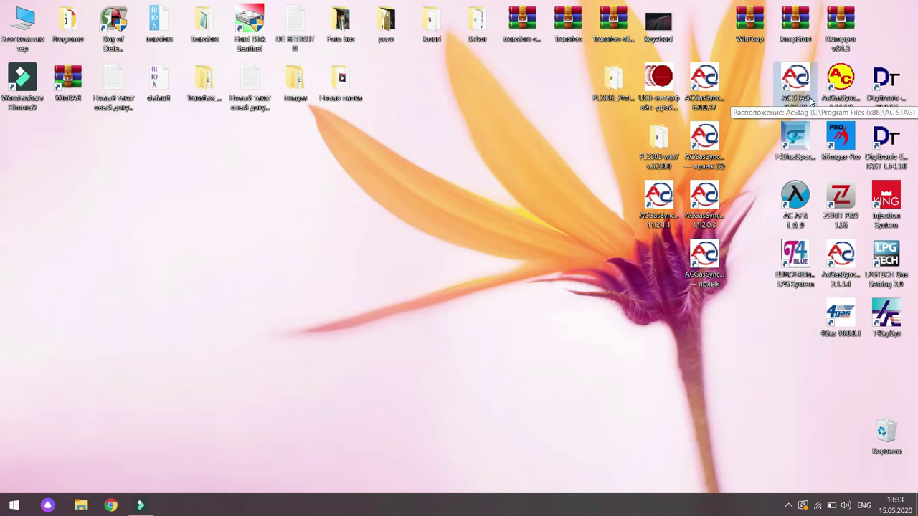
pyautogui.moveTo(908, 11); pyautogui.dragTo(872, 162)
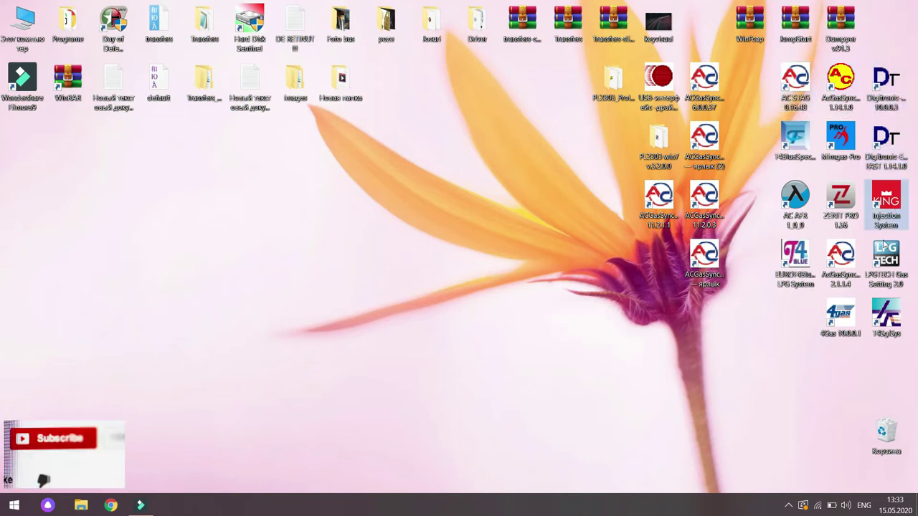
pyautogui.click(885, 257)
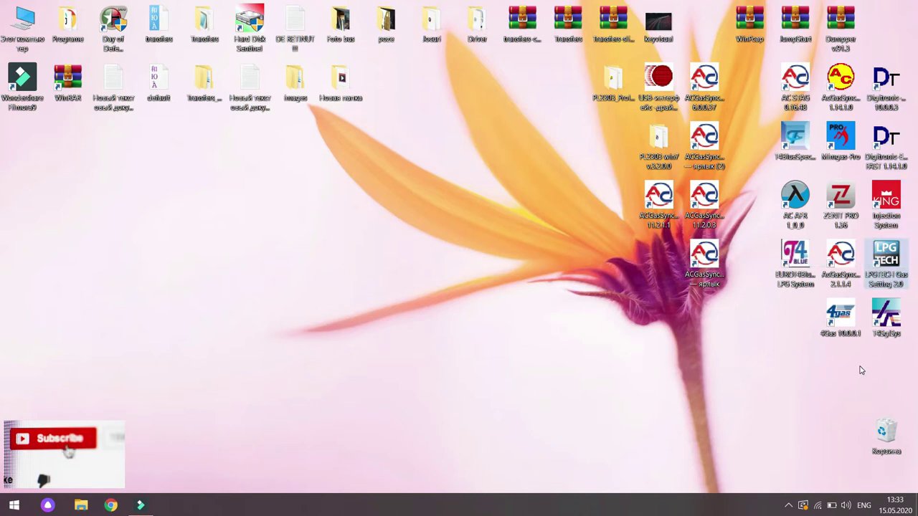
pyautogui.click(842, 213)
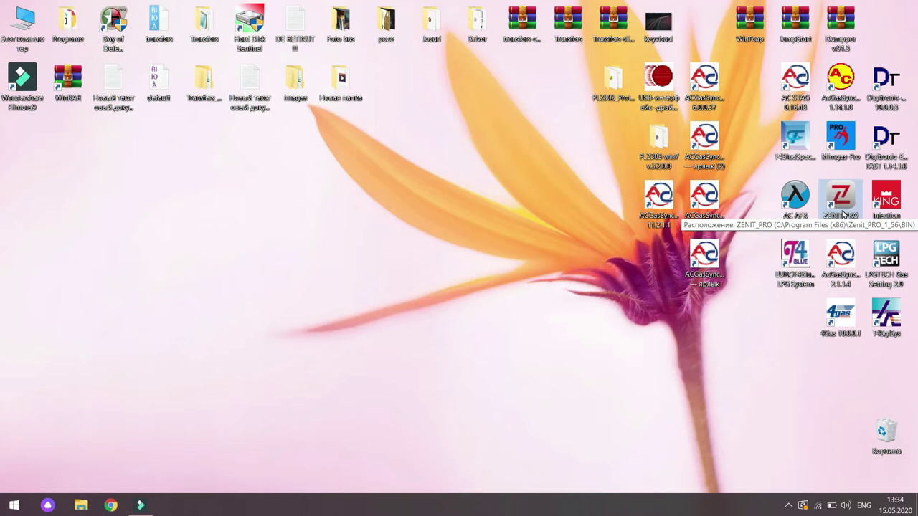
# Open AC STAG 0.16.48 and change its interface language to English, accepting the restart and dismissing the missing-controller warnings.
pyautogui.click(797, 102)
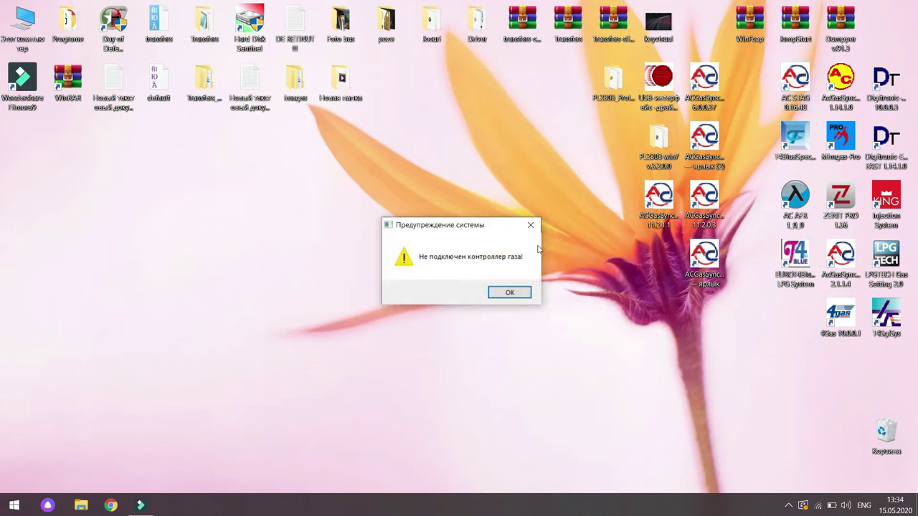
pyautogui.click(496, 292)
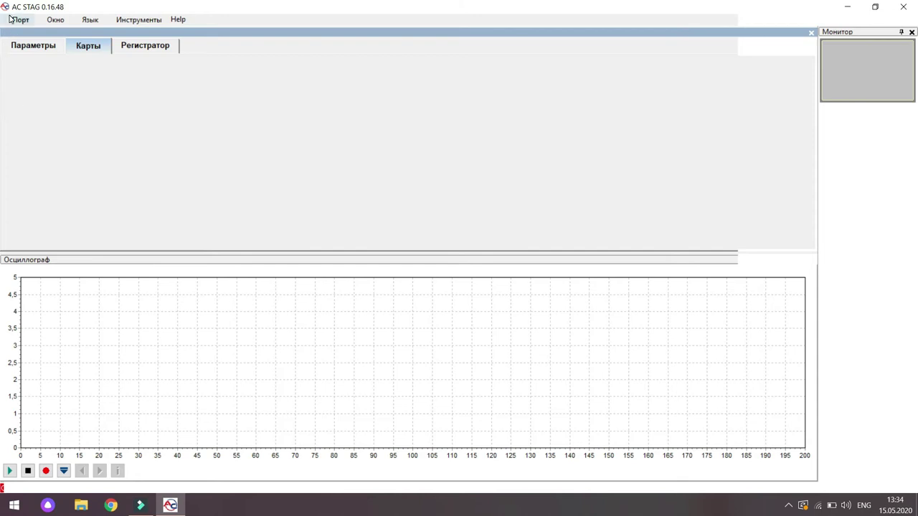
pyautogui.click(86, 21)
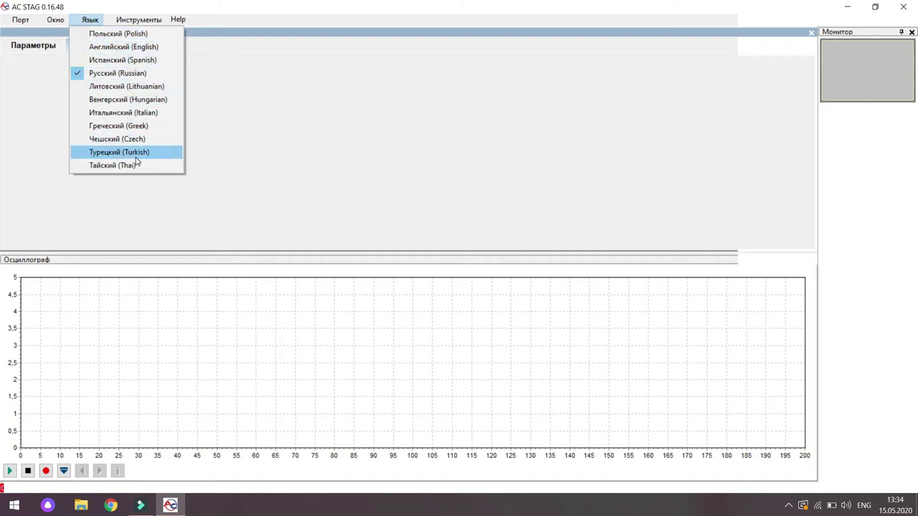
pyautogui.click(149, 47)
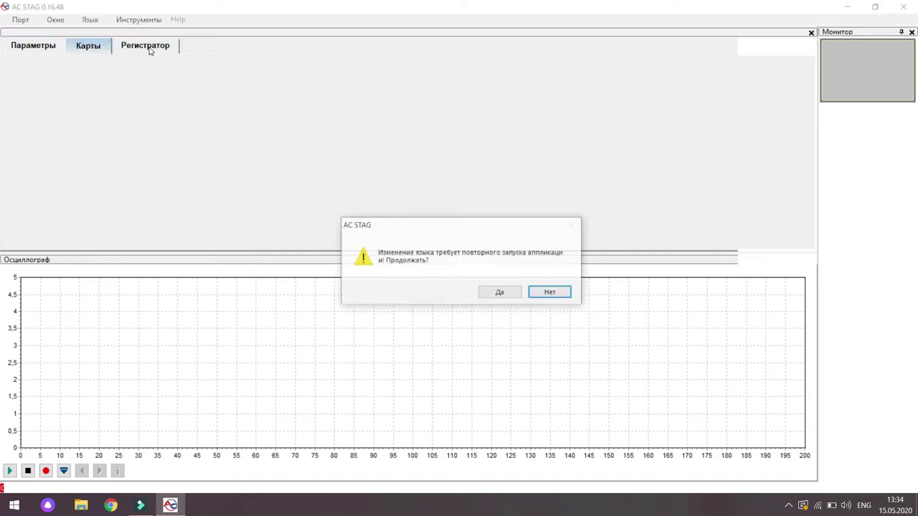
pyautogui.click(500, 294)
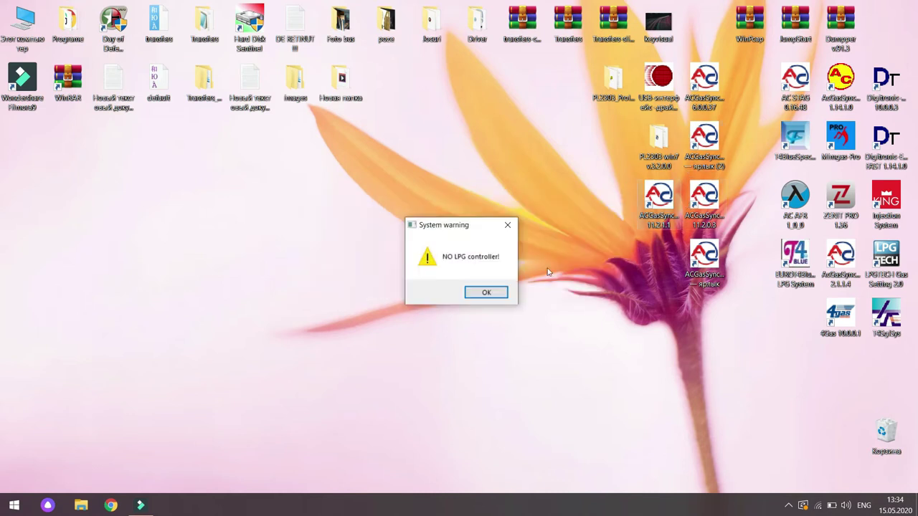
pyautogui.click(490, 292)
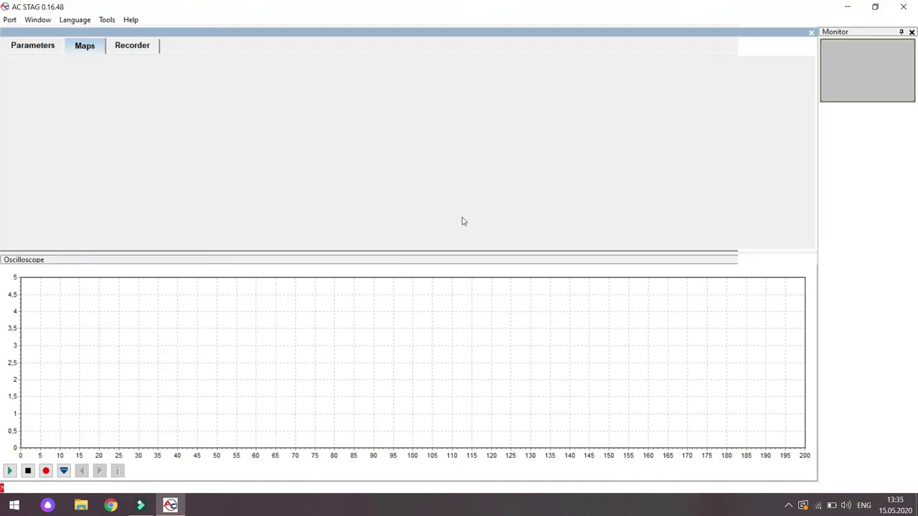
# Look through the AC STAG port options and its Parameters, Maps and Recorder sections.
pyautogui.click(10, 20)
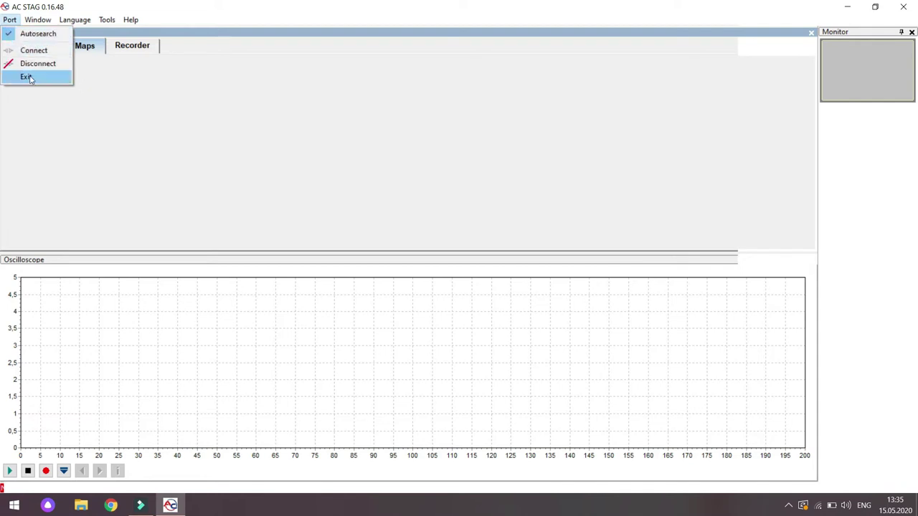
pyautogui.click(120, 107)
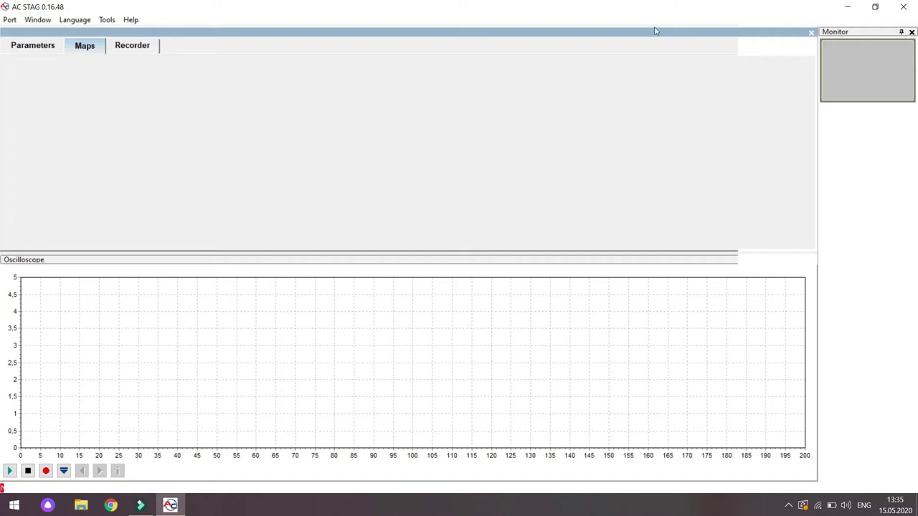
pyautogui.click(32, 48)
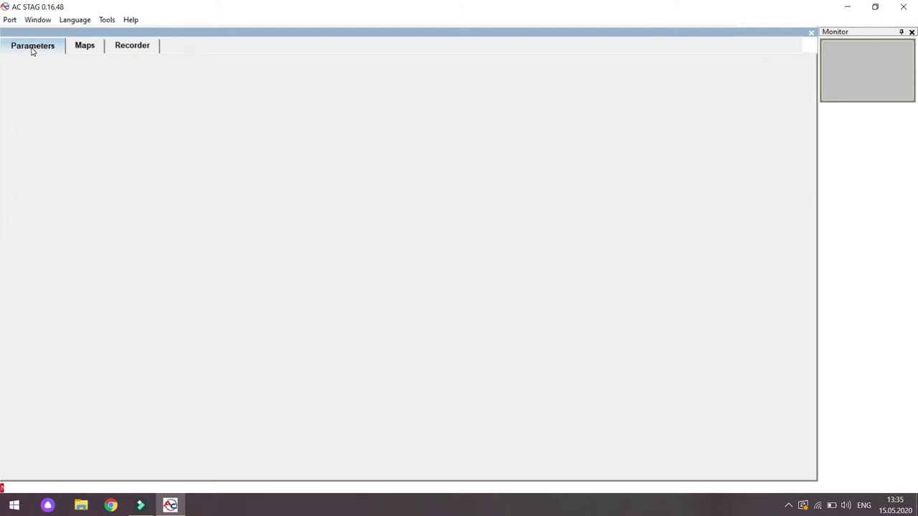
pyautogui.click(81, 48)
pyautogui.click(132, 46)
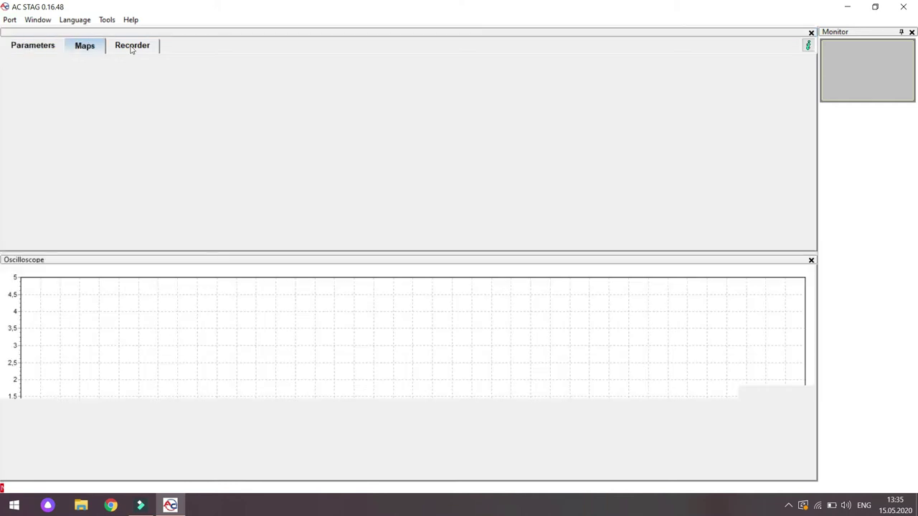
pyautogui.click(85, 44)
pyautogui.click(41, 47)
# Close AC STAG and switch to AC GAS SYNCHRO 11.2.0.3, dismissing the missing-controller warning.
pyautogui.click(903, 7)
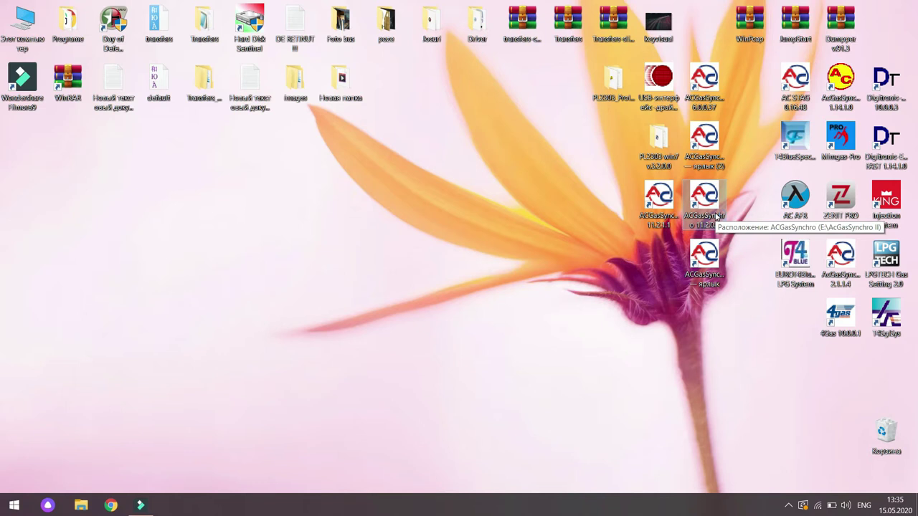
pyautogui.doubleClick(715, 216)
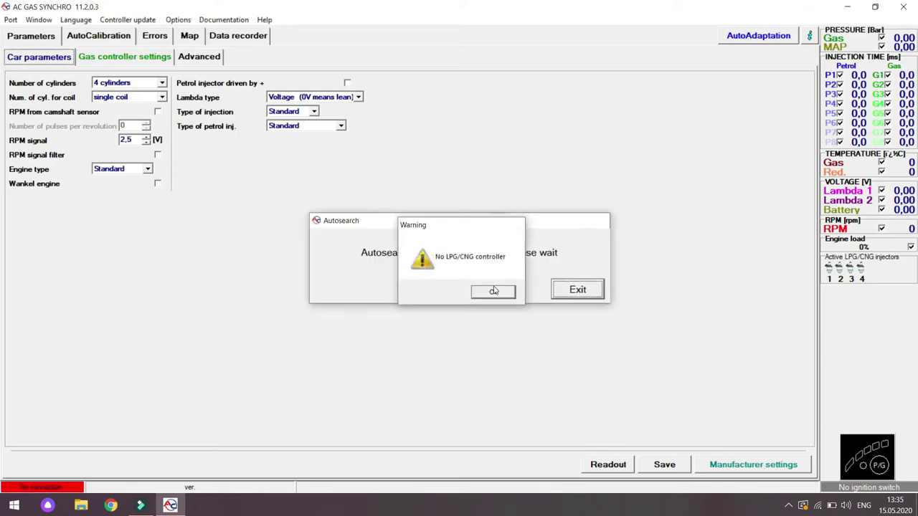
pyautogui.click(493, 291)
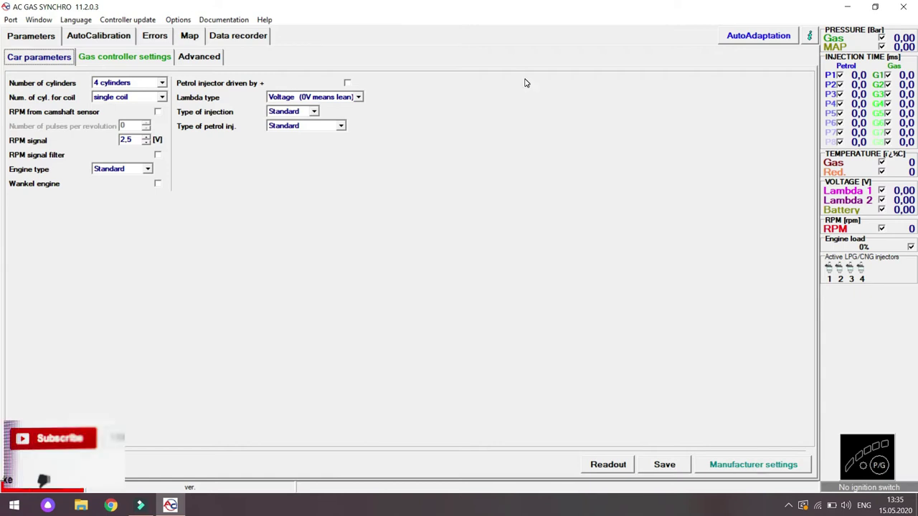
# Activate LPG/CNG injectors 1 to 4, switching each off and back on so that all four end up enabled.
pyautogui.click(834, 40)
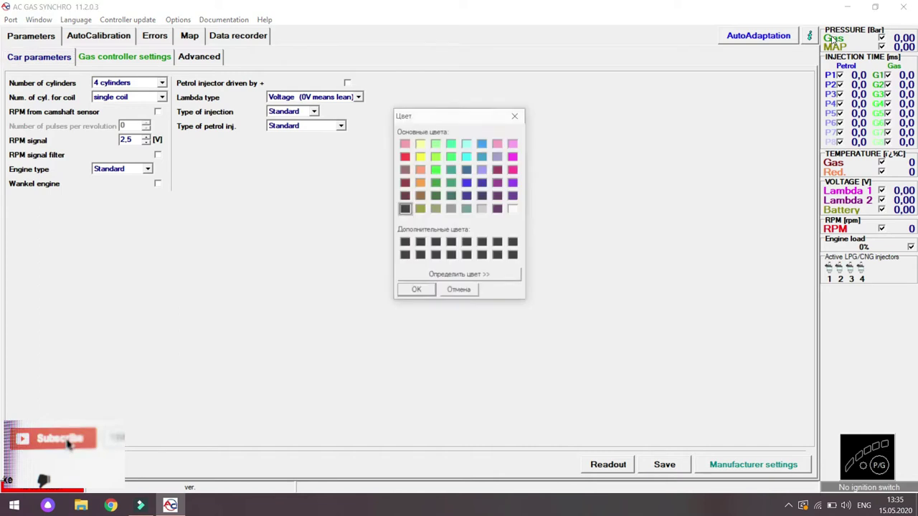
pyautogui.click(530, 113)
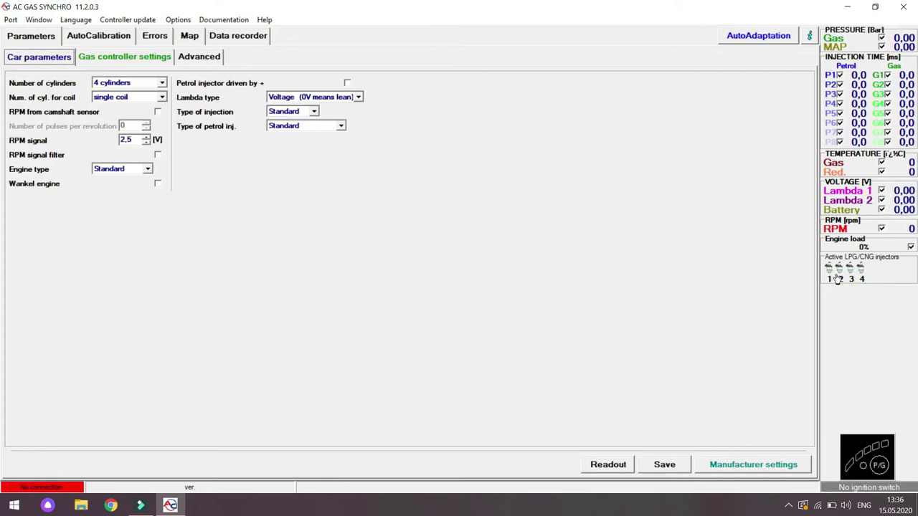
pyautogui.click(830, 274)
pyautogui.click(839, 275)
pyautogui.click(850, 275)
pyautogui.click(861, 271)
pyautogui.click(829, 271)
pyautogui.click(829, 272)
pyautogui.click(840, 273)
pyautogui.click(840, 273)
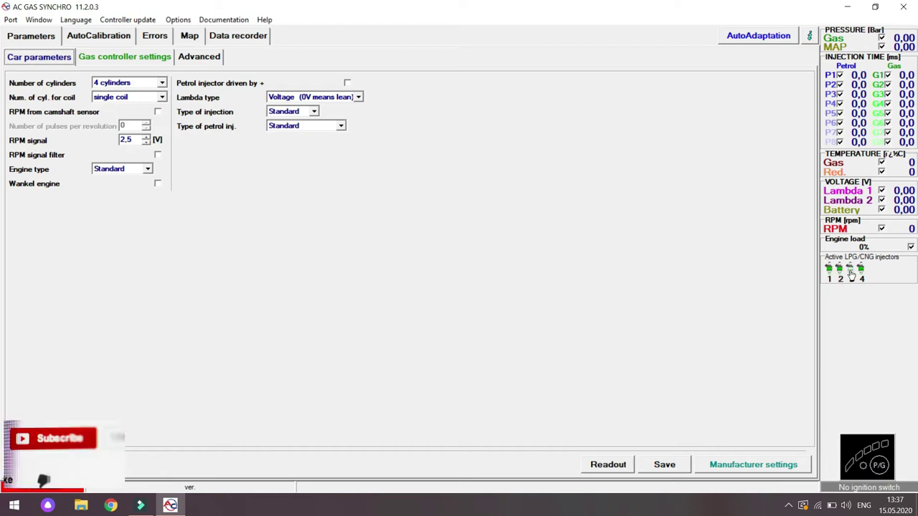
pyautogui.click(861, 272)
pyautogui.click(859, 273)
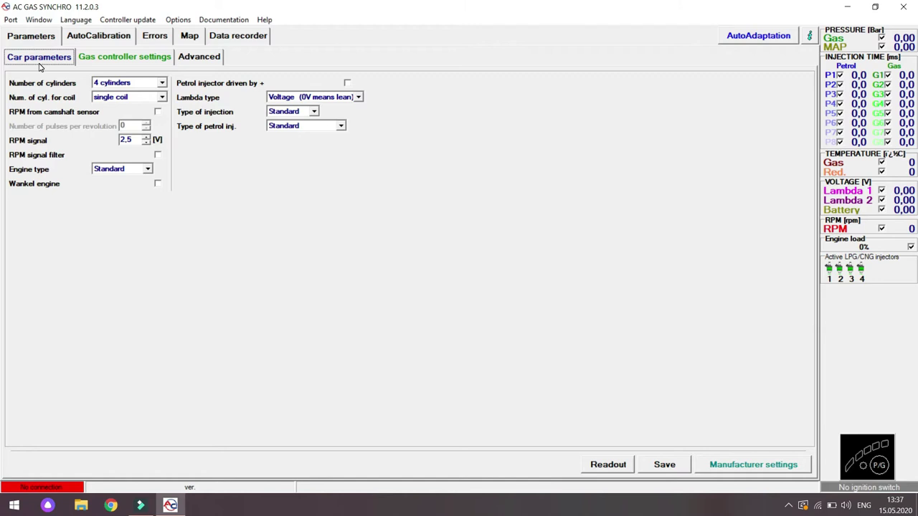
# Review the car parameter options for the number of cylinders and the number of cylinders per coil.
pyautogui.click(90, 84)
pyautogui.click(98, 83)
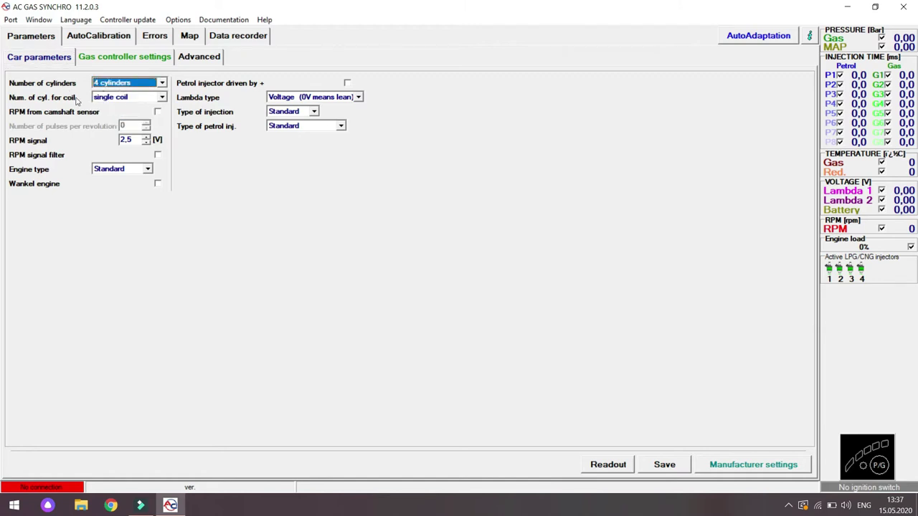
pyautogui.click(101, 98)
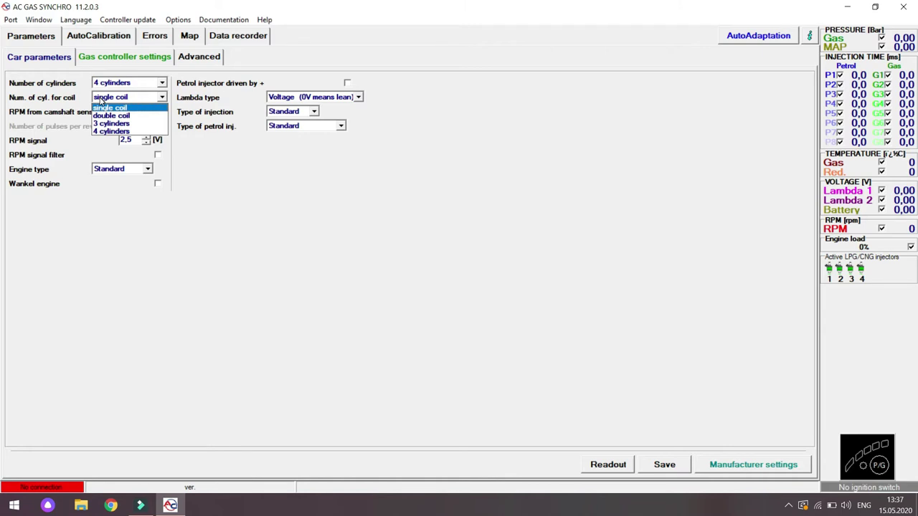
pyautogui.click(139, 99)
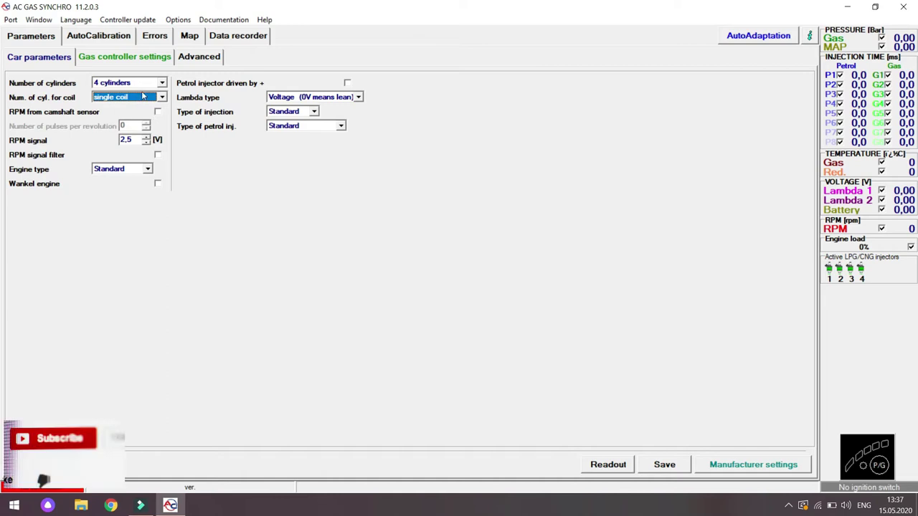
# Raise and lower the RPM signal threshold, returning it to 2,5 V.
pyautogui.doubleClick(124, 140)
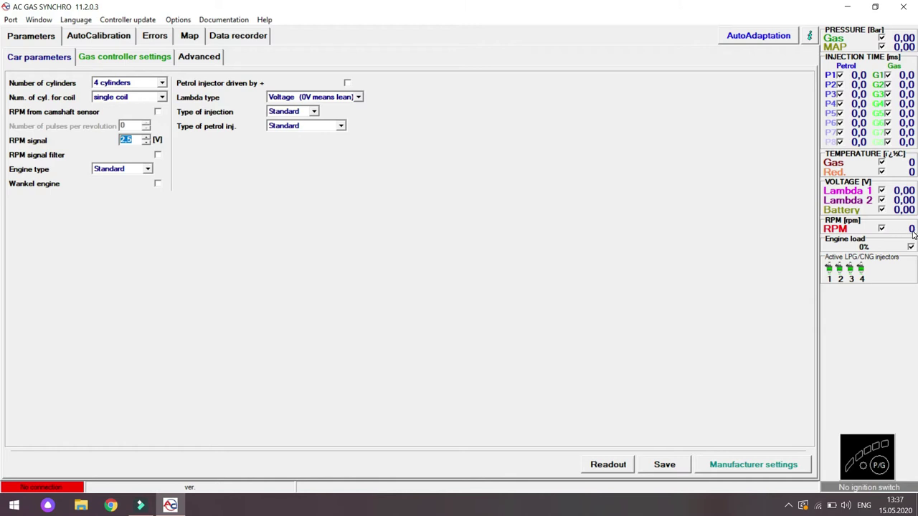
pyautogui.click(146, 136)
pyautogui.click(146, 142)
pyautogui.click(146, 142)
pyautogui.click(146, 137)
# Review the available engine type and lambda type options without changing the selections.
pyautogui.click(148, 169)
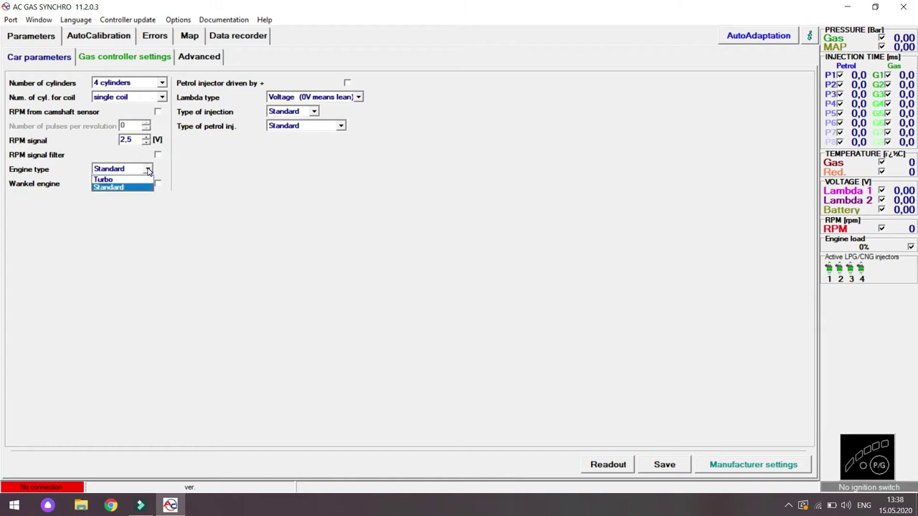
pyautogui.click(215, 199)
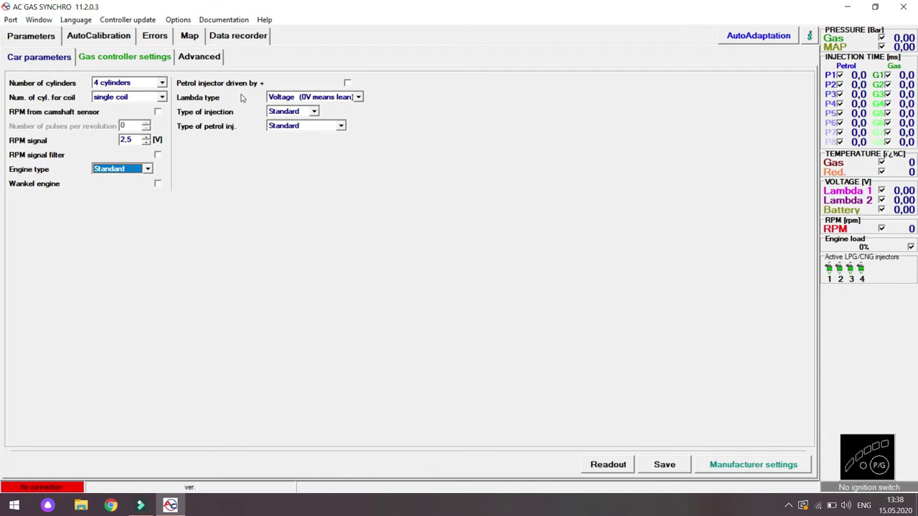
pyautogui.click(357, 97)
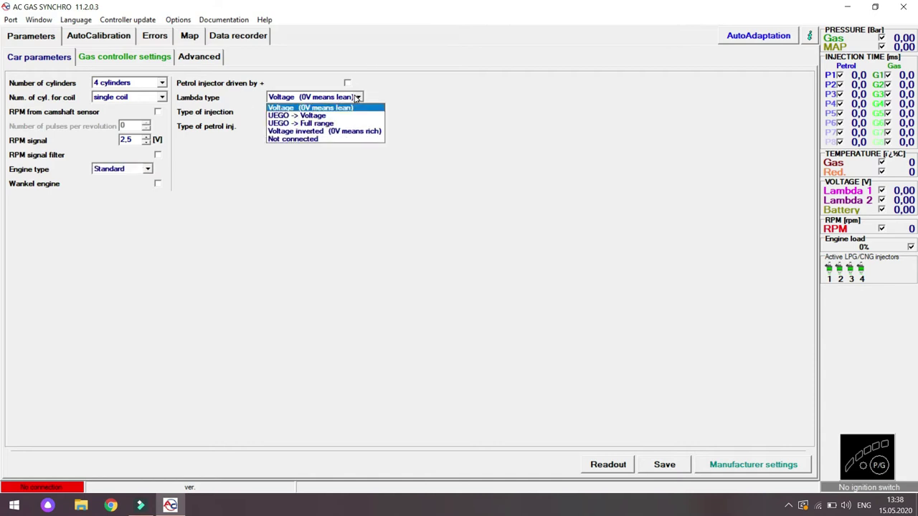
pyautogui.click(326, 184)
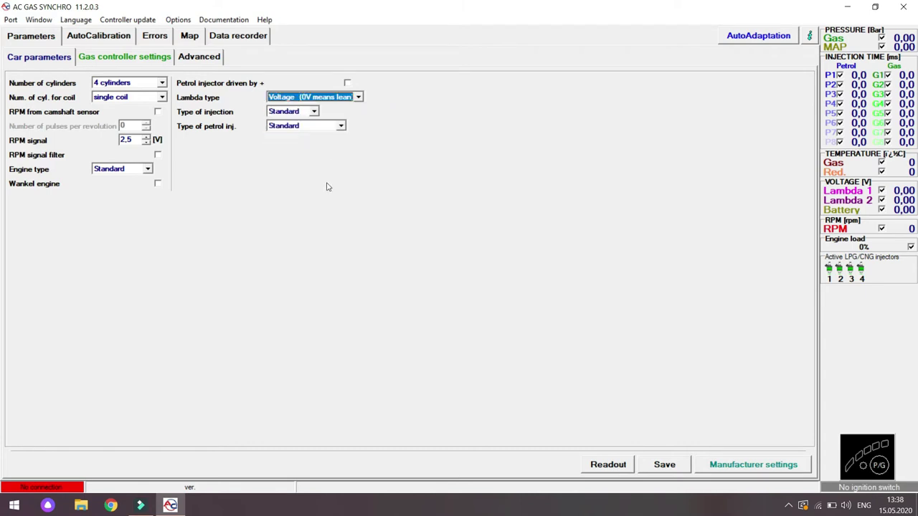
# Open the gas controller settings and examine the switch-over temperature for switching to gas.
pyautogui.click(139, 62)
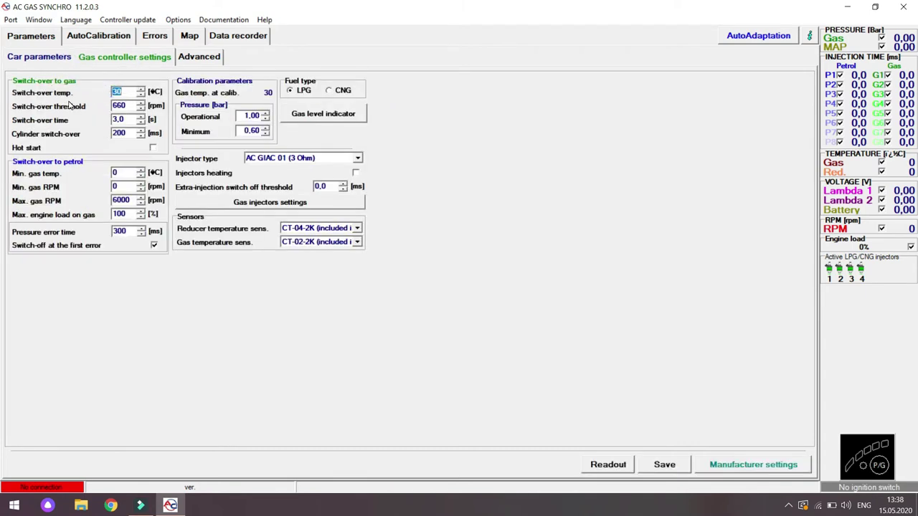
pyautogui.click(122, 93)
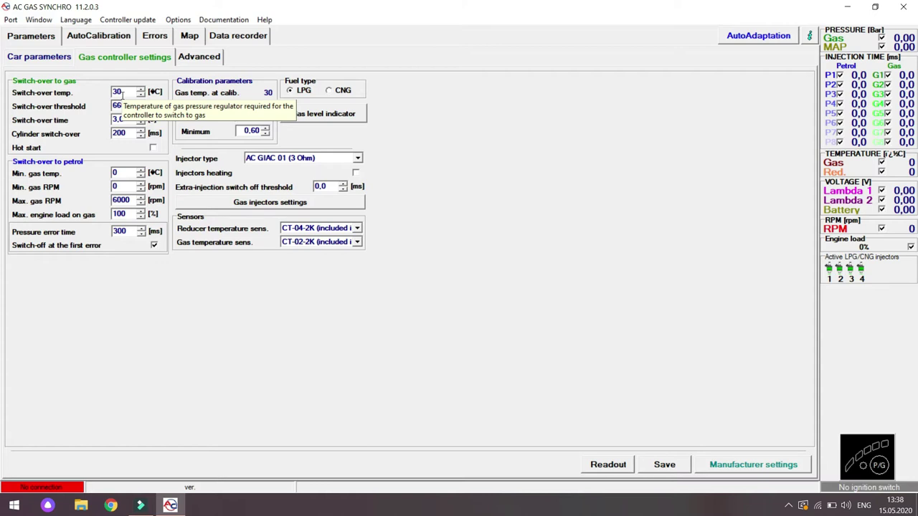
pyautogui.doubleClick(127, 91)
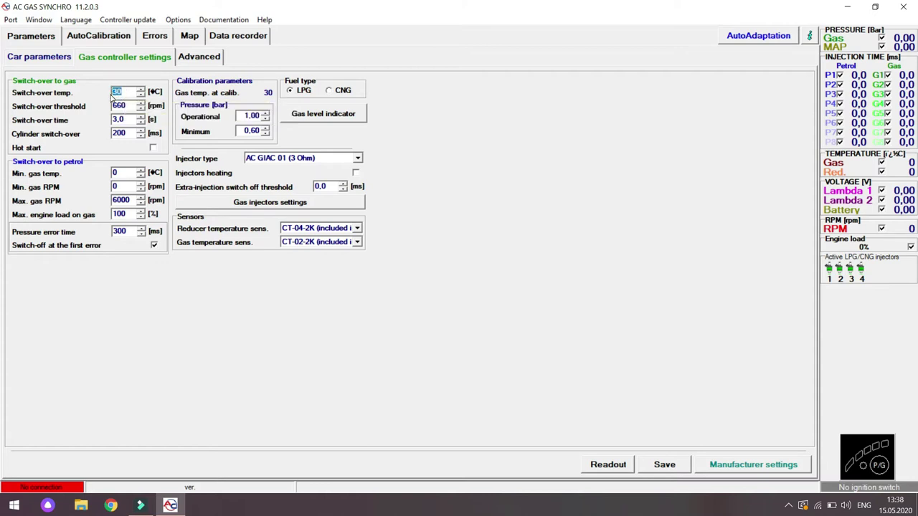
pyautogui.click(128, 90)
pyautogui.moveTo(125, 92); pyautogui.dragTo(108, 99)
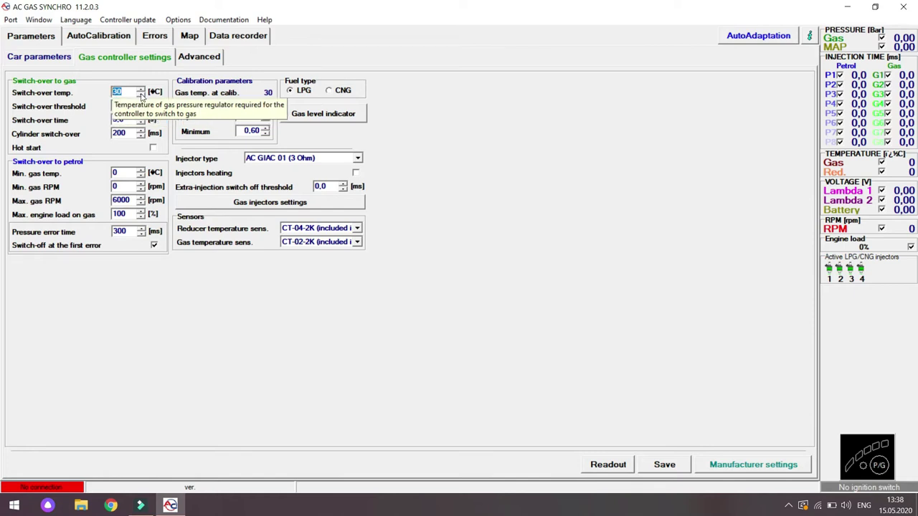
pyautogui.click(124, 91)
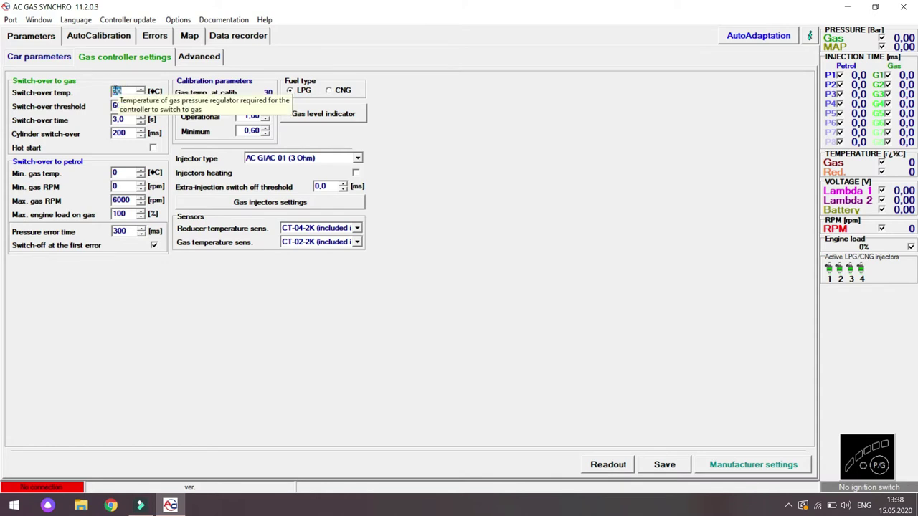
pyautogui.doubleClick(122, 91)
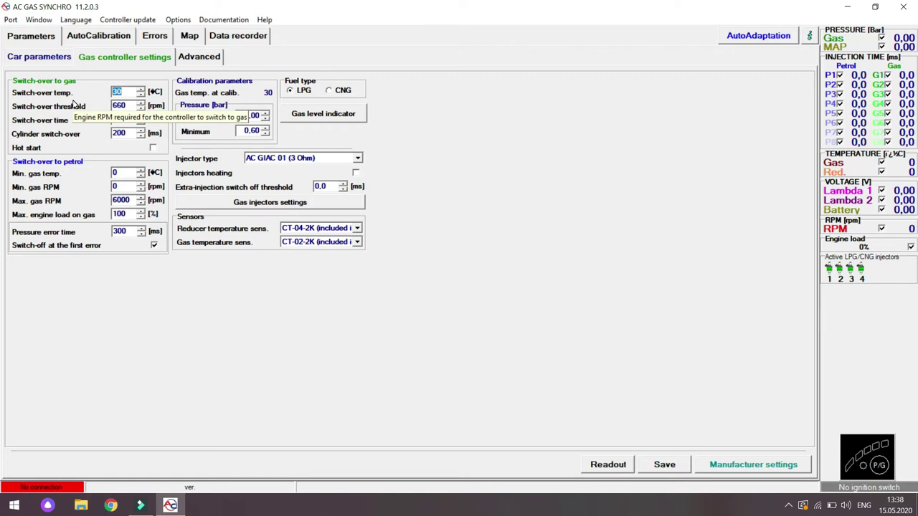
# Examine the switch-over threshold and switch-over time in the switch-over to gas settings.
pyautogui.click(120, 119)
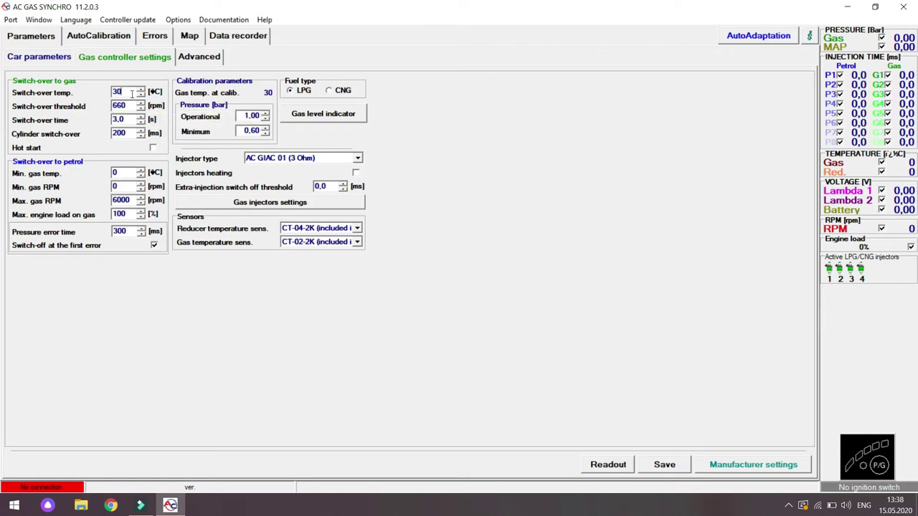
pyautogui.moveTo(128, 106); pyautogui.dragTo(106, 108)
pyautogui.moveTo(126, 119); pyautogui.dragTo(114, 122)
pyautogui.click(125, 120)
# Examine the minimum gas temperature and maximum gas RPM in the switch-over to petrol settings.
pyautogui.doubleClick(133, 172)
pyautogui.moveTo(137, 204); pyautogui.dragTo(101, 201)
pyautogui.click(133, 201)
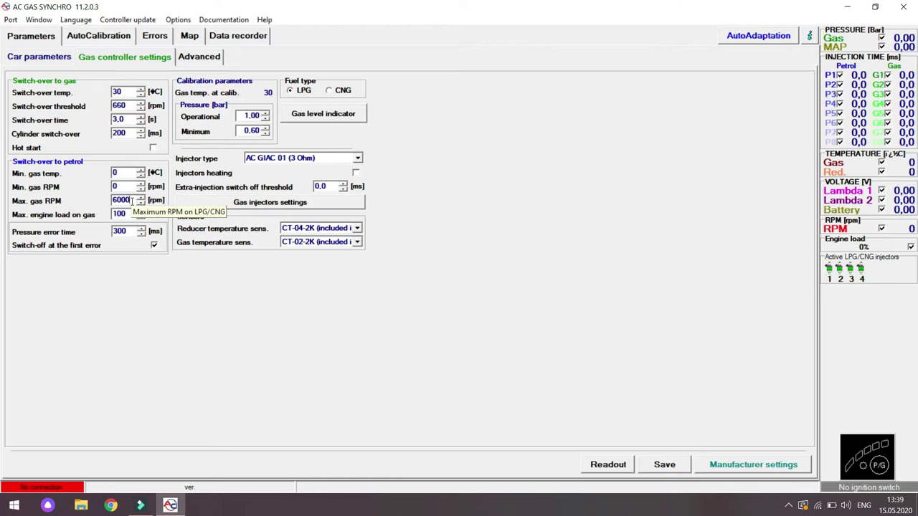
pyautogui.doubleClick(132, 200)
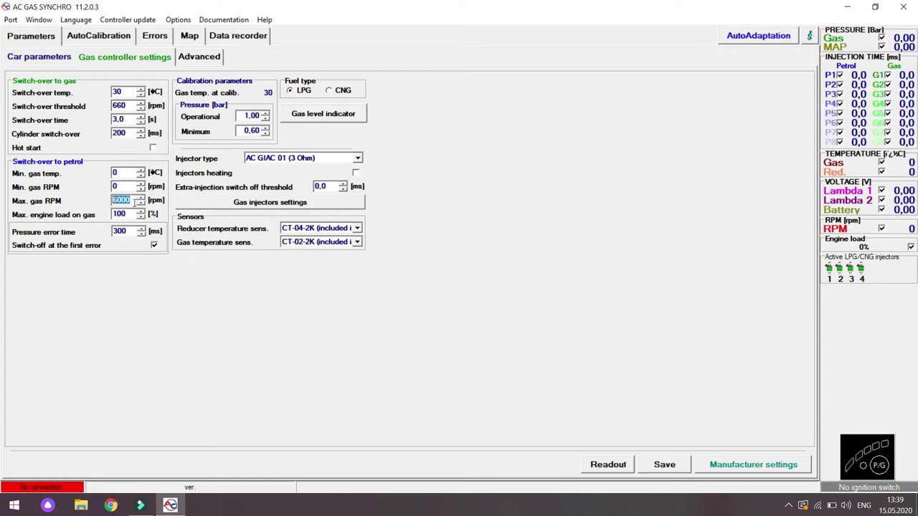
# Lower the maximum gas RPM and raise it back to 6000 rpm.
pyautogui.click(141, 204)
pyautogui.click(141, 204)
pyautogui.click(142, 198)
pyautogui.click(142, 197)
# Set the maximum engine load on gas to 81%.
pyautogui.doubleClick(120, 213)
pyautogui.click(141, 218)
pyautogui.click(140, 217)
pyautogui.click(140, 217)
pyautogui.click(141, 217)
pyautogui.click(140, 217)
pyautogui.click(140, 217)
pyautogui.click(141, 217)
pyautogui.click(140, 217)
pyautogui.click(140, 217)
pyautogui.click(140, 217)
pyautogui.click(140, 217)
pyautogui.click(140, 217)
pyautogui.click(141, 217)
pyautogui.click(140, 217)
pyautogui.click(141, 217)
pyautogui.click(141, 217)
pyautogui.click(141, 217)
pyautogui.click(141, 217)
pyautogui.click(140, 217)
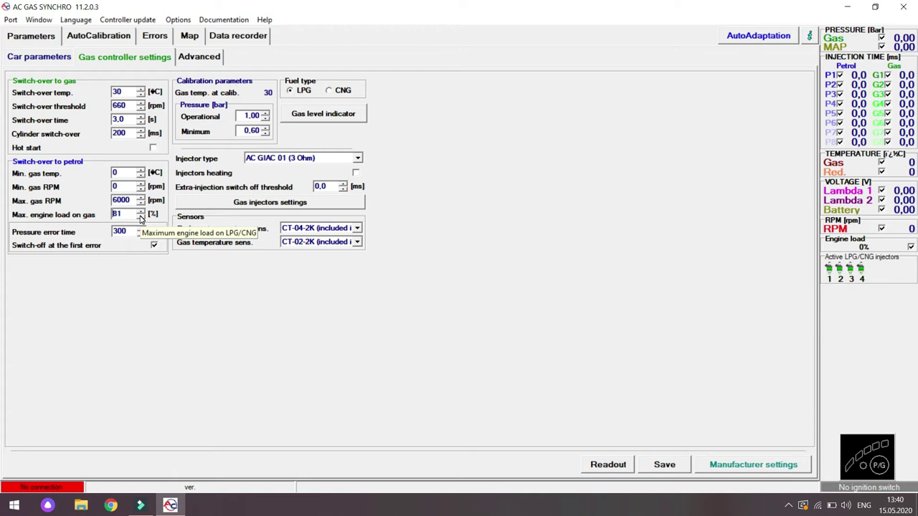
# Examine the maximum engine load on gas and the pressure error time settings.
pyautogui.moveTo(134, 215); pyautogui.dragTo(113, 215)
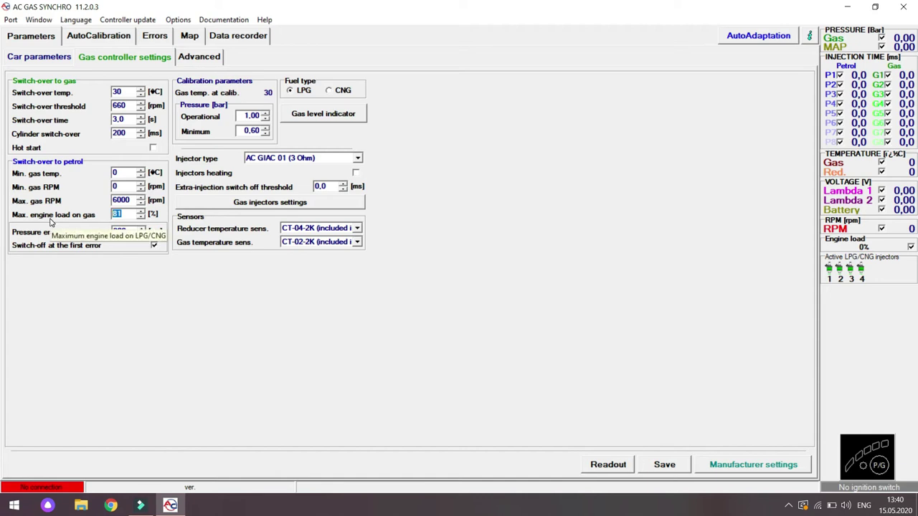
pyautogui.click(131, 215)
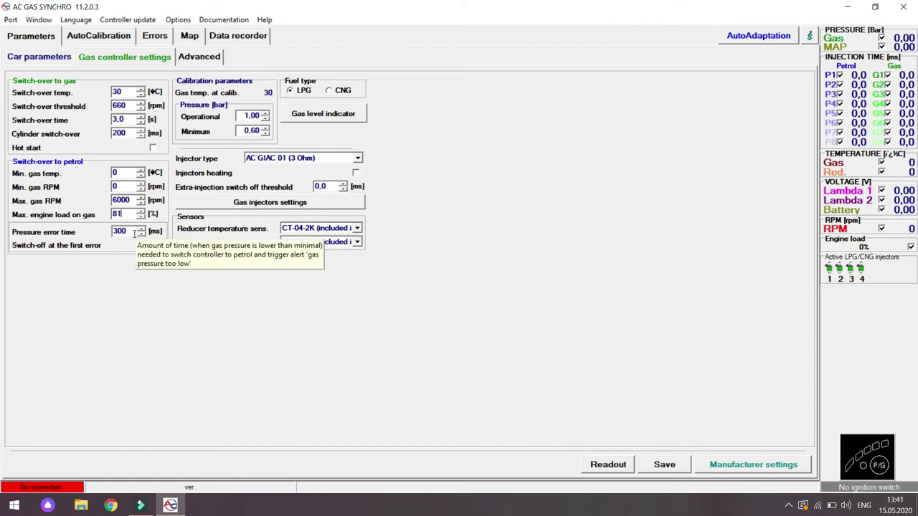
pyautogui.moveTo(126, 231); pyautogui.dragTo(112, 231)
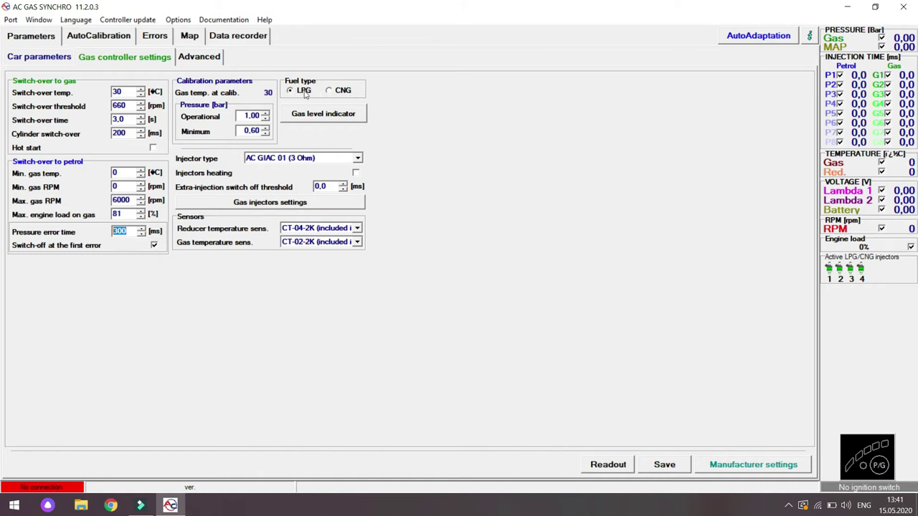
# Switch the fuel type to CNG and back to LPG twice.
pyautogui.click(329, 94)
pyautogui.click(304, 91)
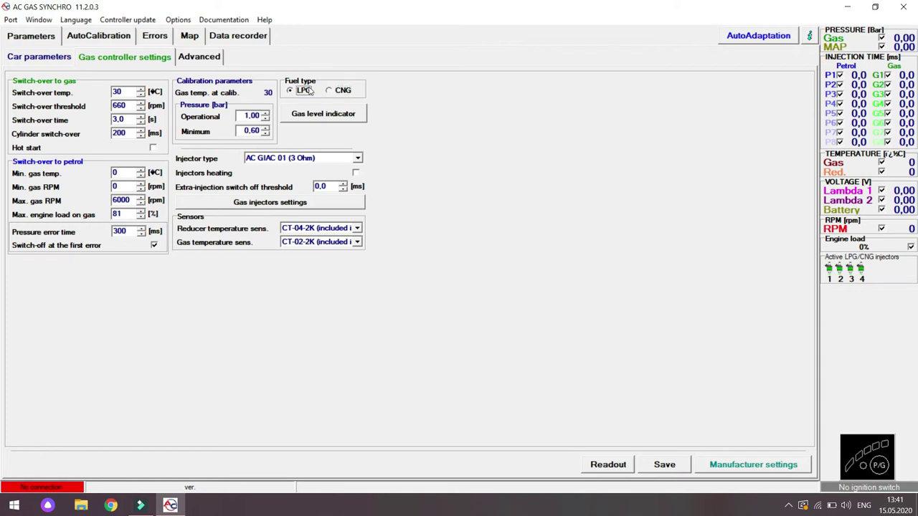
pyautogui.click(346, 91)
pyautogui.click(304, 94)
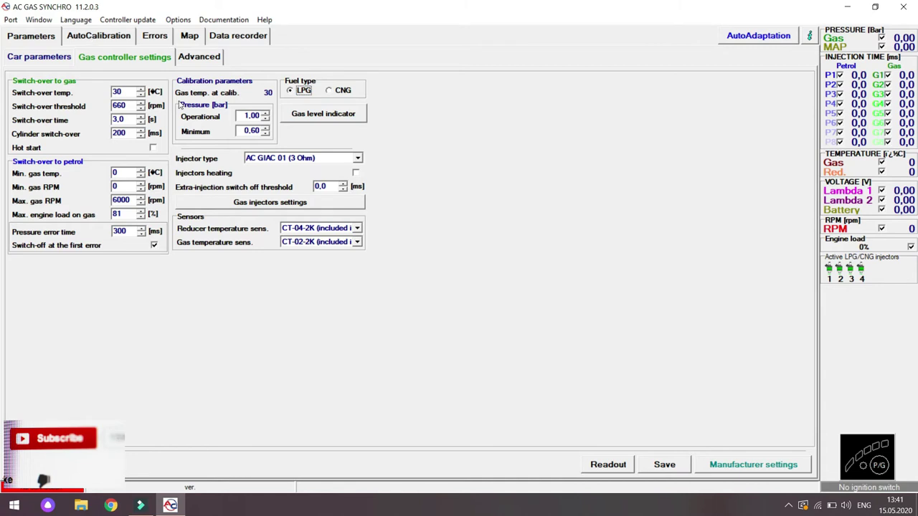
# Examine the operational and minimum pressure values in the calibration parameters.
pyautogui.moveTo(242, 116); pyautogui.dragTo(264, 116)
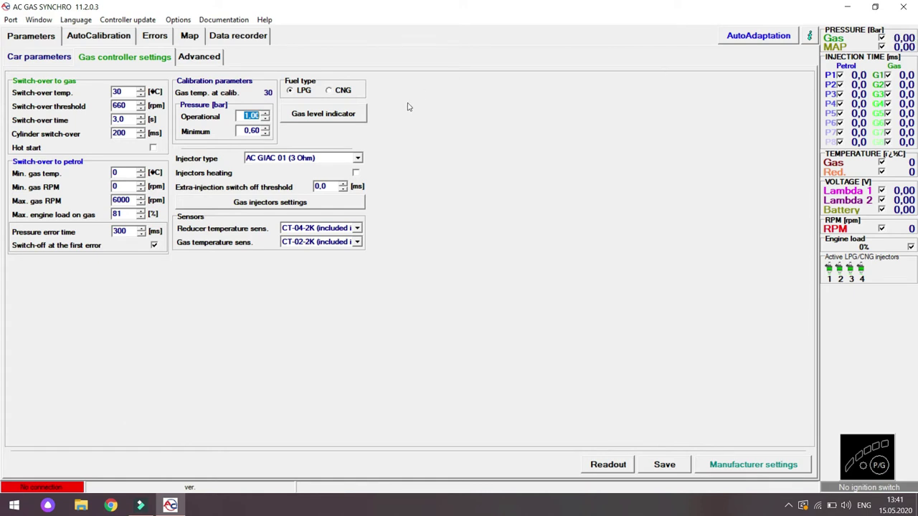
pyautogui.click(244, 130)
pyautogui.moveTo(244, 130); pyautogui.dragTo(257, 132)
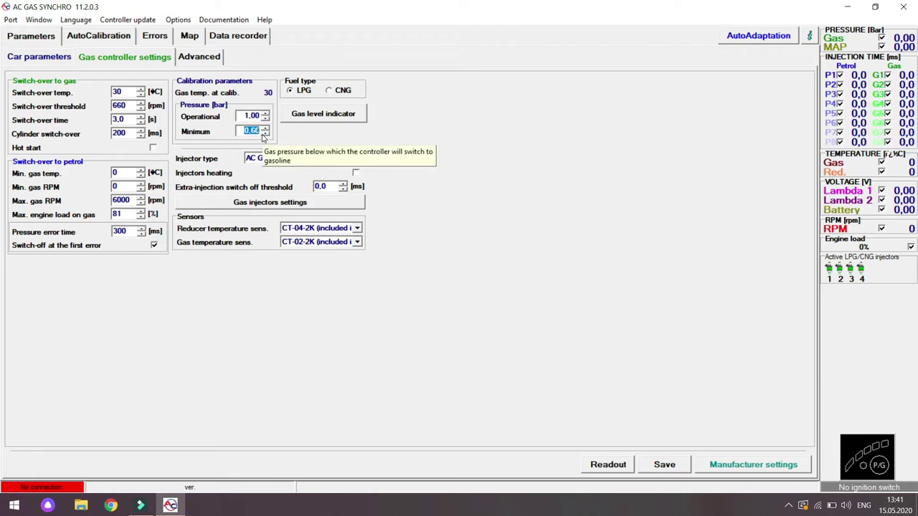
pyautogui.click(237, 131)
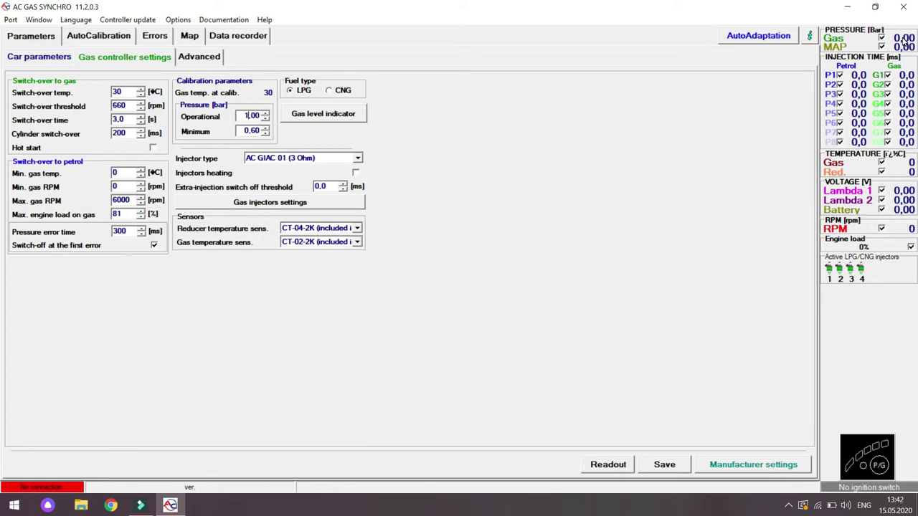
# Review the full list of available injector types and close it without changing the selection.
pyautogui.click(336, 162)
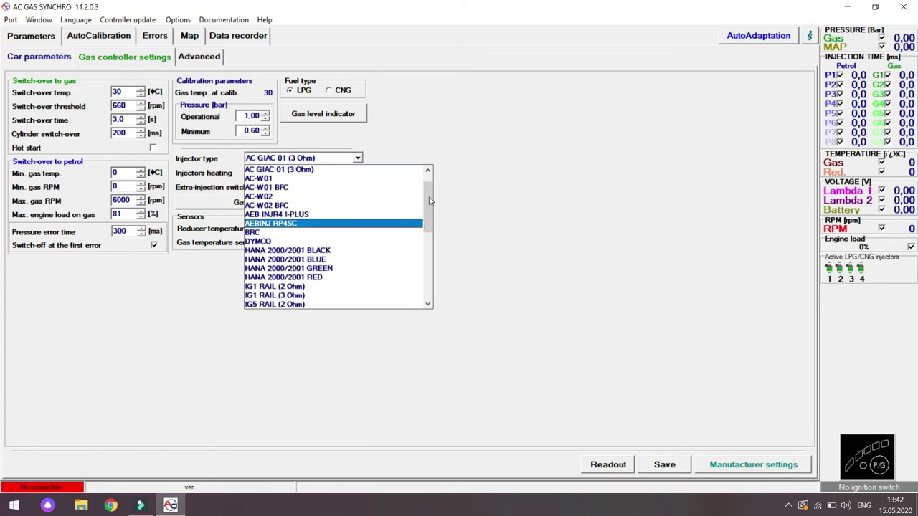
pyautogui.scroll(-2, 420, 226)
pyautogui.scroll(-5, 420, 226)
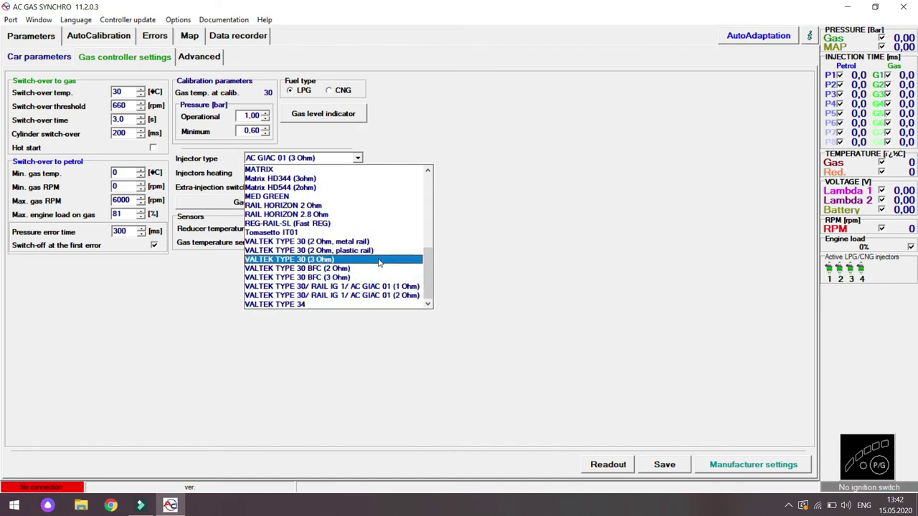
pyautogui.moveTo(428, 288); pyautogui.dragTo(426, 208)
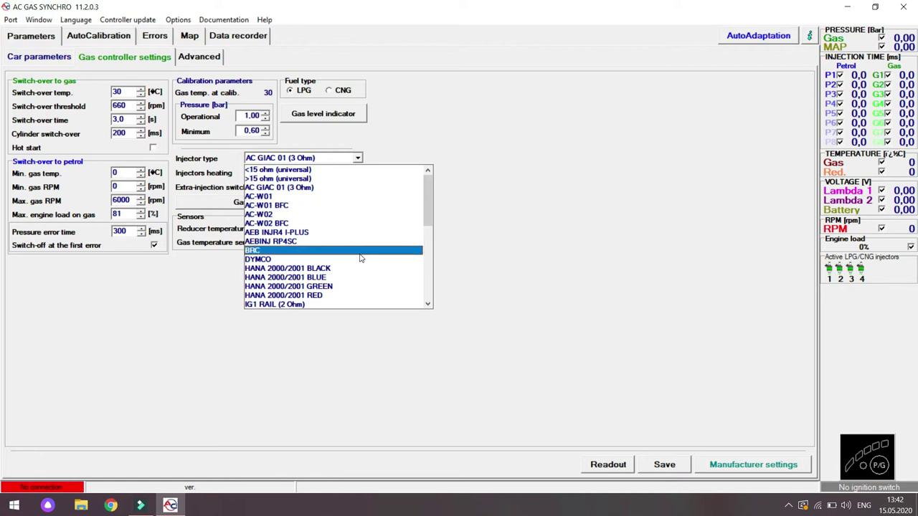
pyautogui.scroll(-7, 316, 233)
pyautogui.scroll(-2, 317, 233)
pyautogui.click(460, 136)
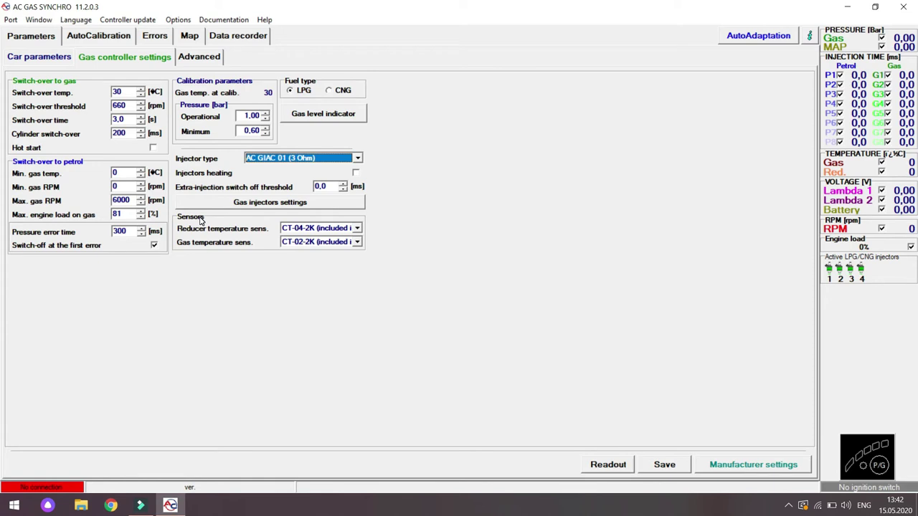
# Review the reducer and gas temperature sensor options, keeping CT-02-2K (included in kit) for the gas sensor.
pyautogui.click(322, 228)
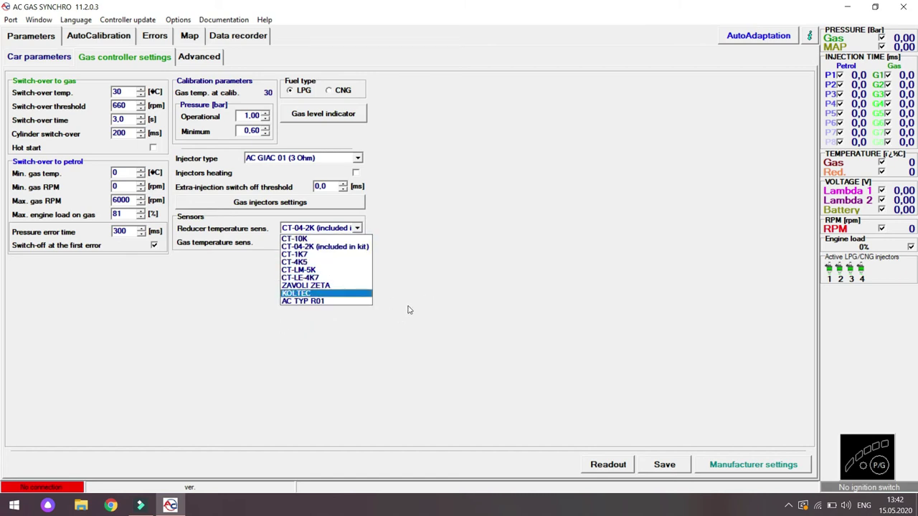
pyautogui.click(273, 293)
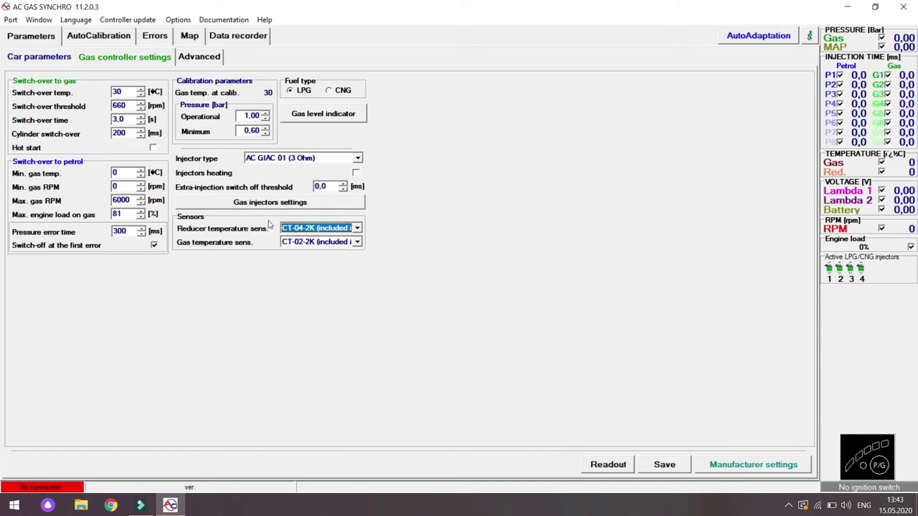
pyautogui.click(356, 244)
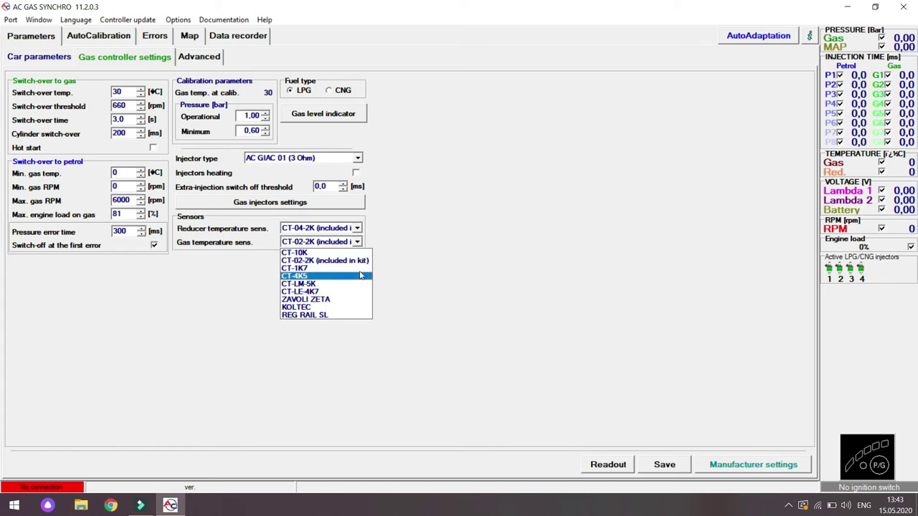
pyautogui.click(362, 262)
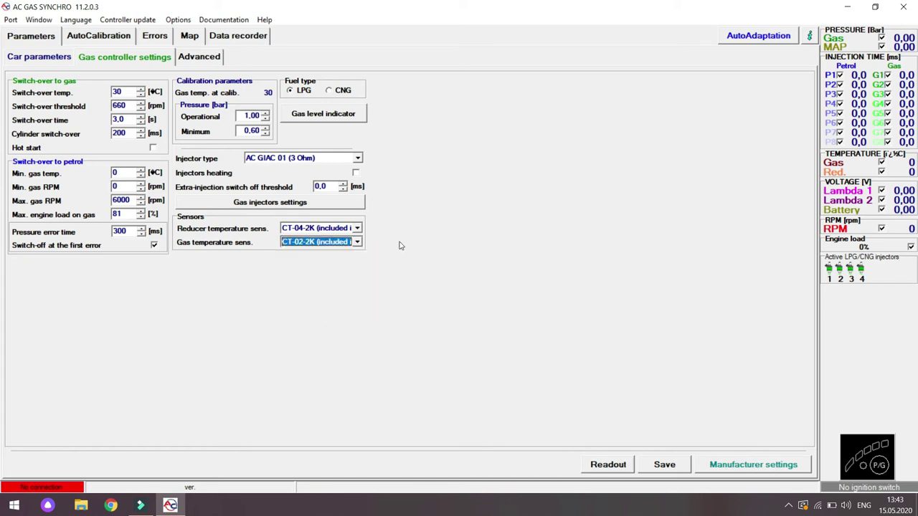
# In the advanced parameters, enable emergency starts, raise the allowed number to 5, and disable the option again.
pyautogui.click(199, 57)
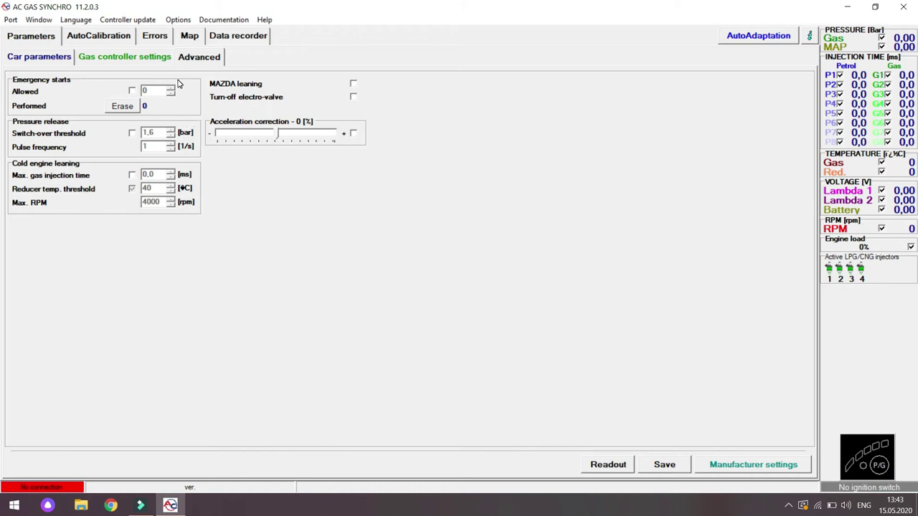
pyautogui.click(132, 91)
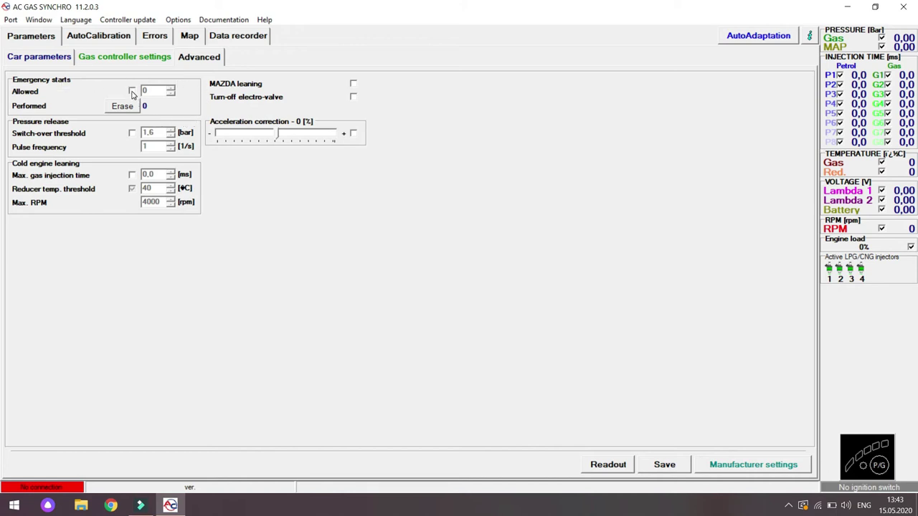
pyautogui.click(132, 91)
pyautogui.click(132, 91)
pyautogui.click(172, 89)
pyautogui.click(172, 88)
pyautogui.click(173, 88)
pyautogui.click(172, 88)
pyautogui.click(172, 88)
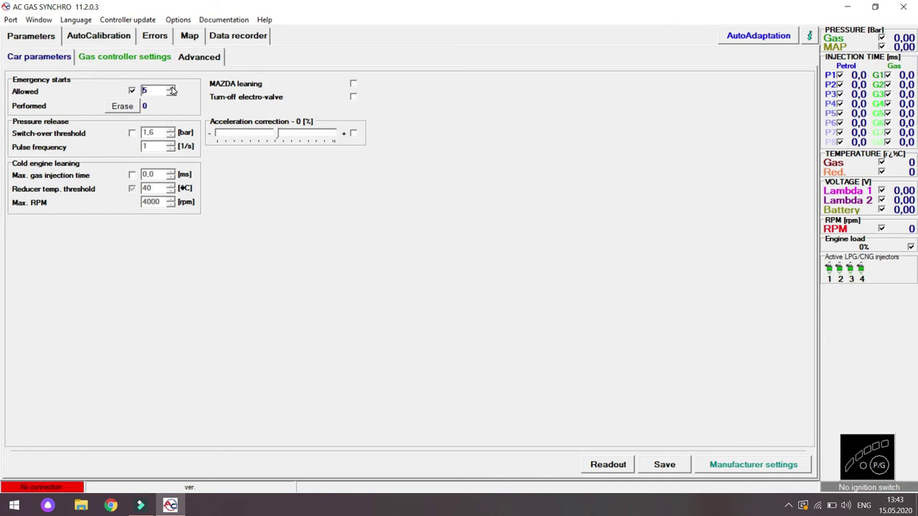
pyautogui.click(131, 91)
# Examine the cold engine leaning settings, including the reducer temperature threshold and maximum gas injection time.
pyautogui.moveTo(169, 192)
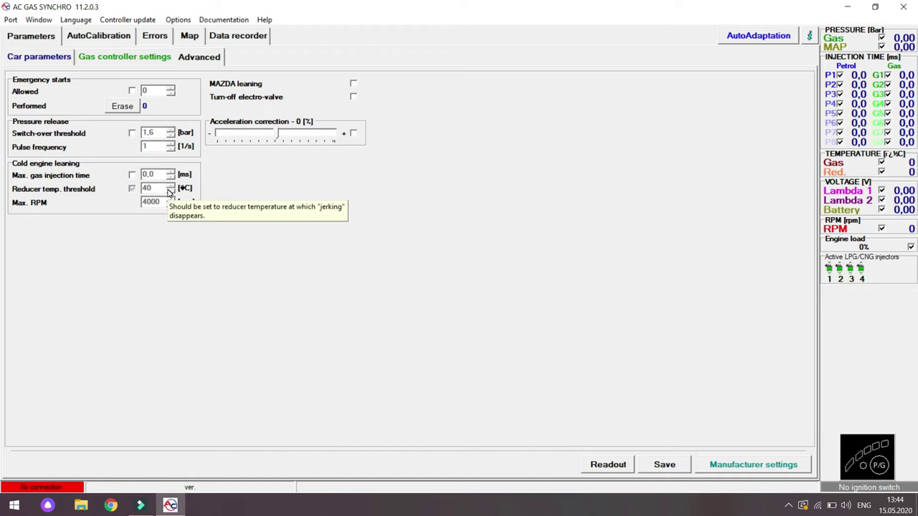
pyautogui.moveTo(79, 178)
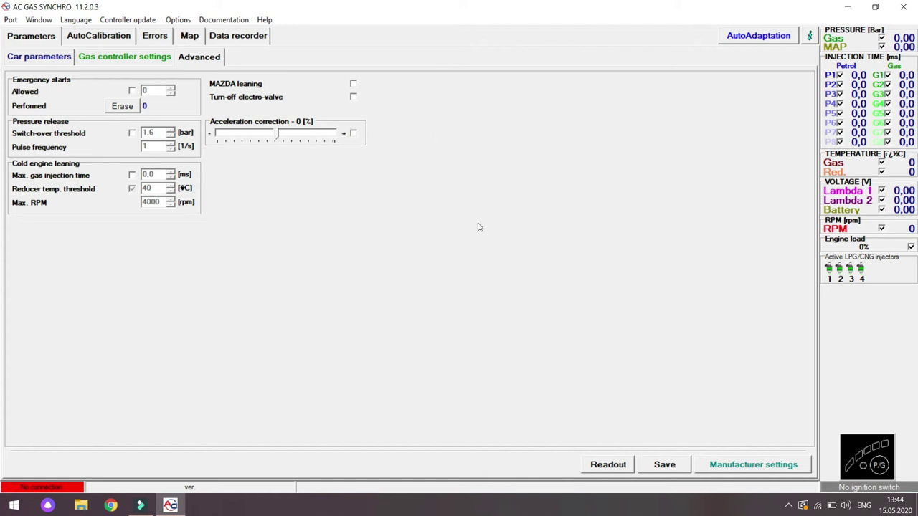
# View the autocalibration page, recheck the operational pressure in the gas controller settings, and return to autocalibration.
pyautogui.click(102, 35)
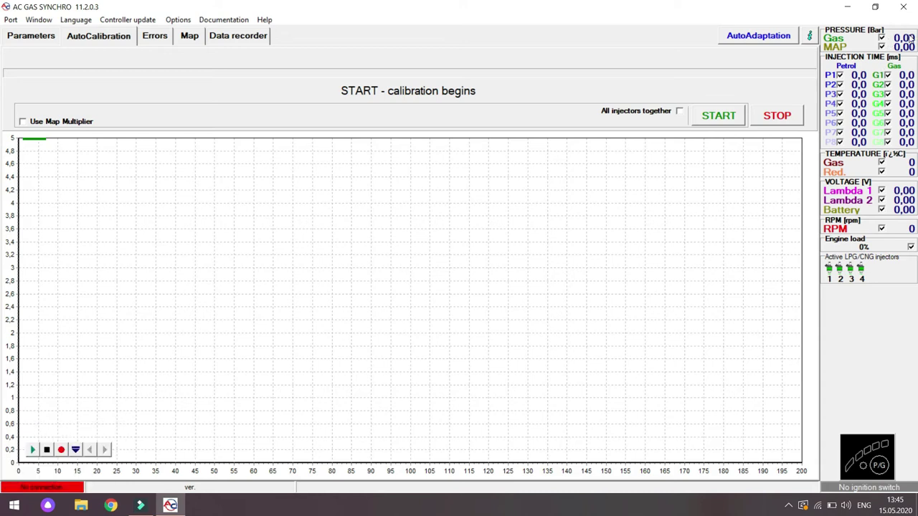
pyautogui.click(36, 38)
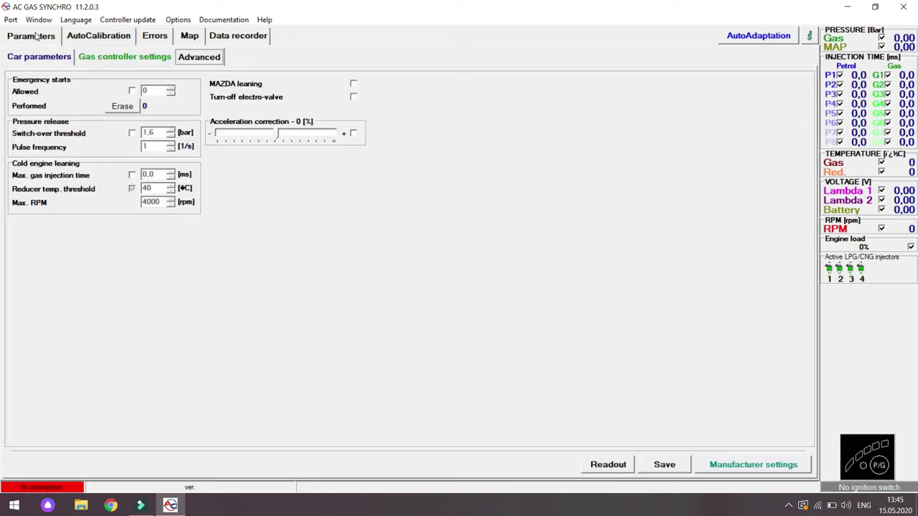
pyautogui.click(115, 60)
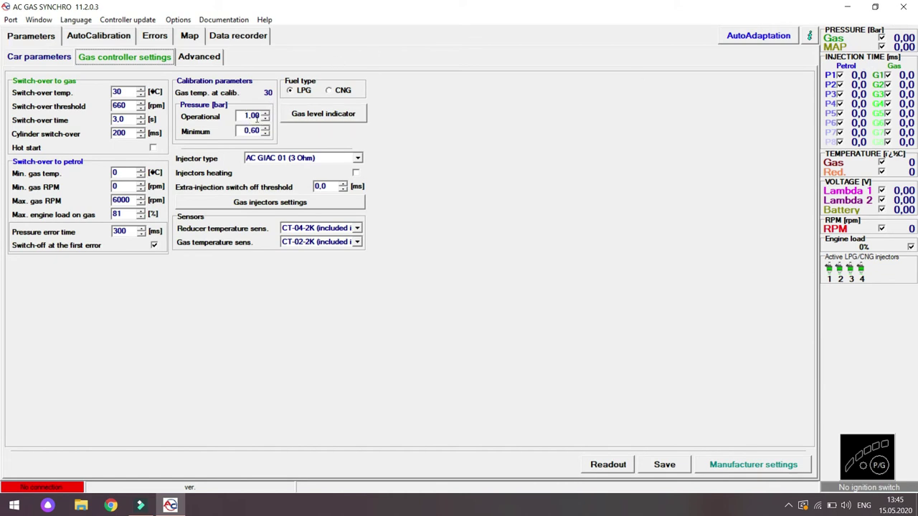
pyautogui.click(111, 42)
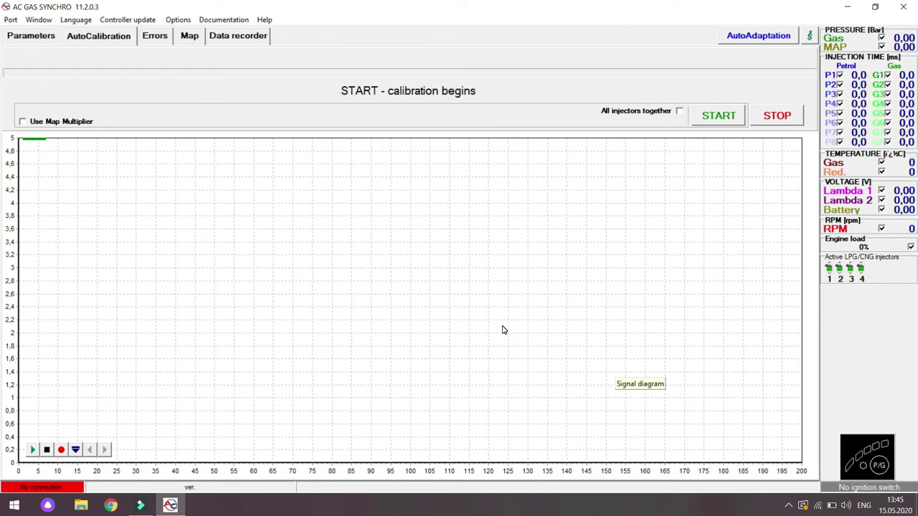
# On the multiplier map, add four curve points at about 2.2, 4.7, 8.2 and 12.1 ms injection time, keeping the multiplier at 1.
pyautogui.click(195, 37)
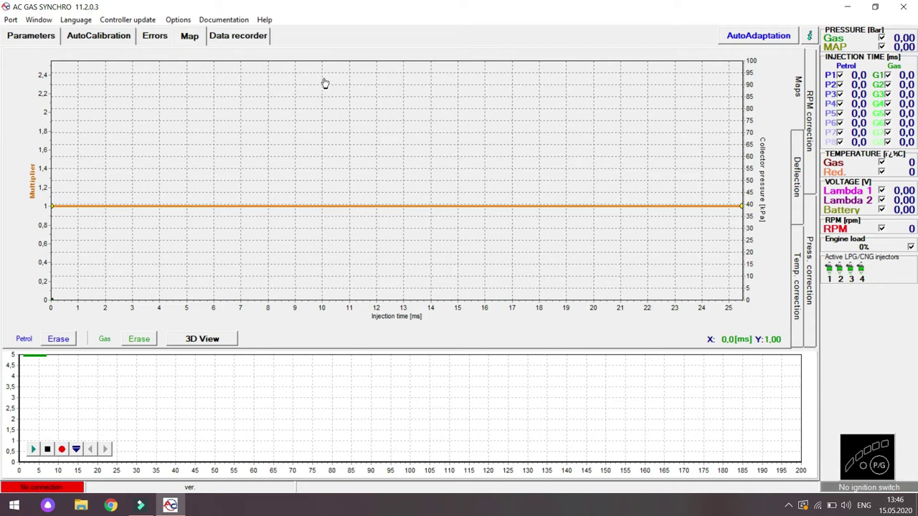
pyautogui.click(110, 206)
pyautogui.click(178, 206)
pyautogui.click(273, 206)
pyautogui.click(378, 207)
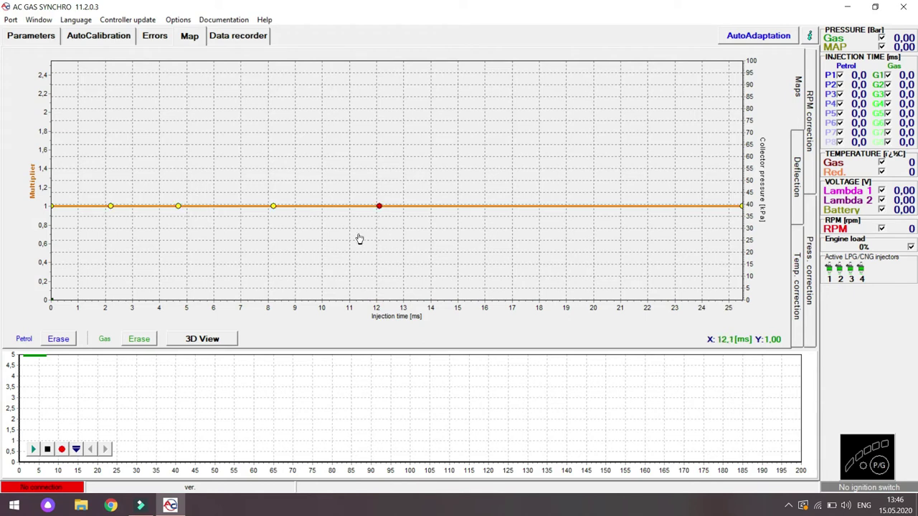
# Move the 4.7 ms point of the multiplier curve to 3.3 ms with a multiplier of 1.13.
pyautogui.click(178, 207)
pyautogui.press('Up')
pyautogui.press('Up')
pyautogui.press('Up')
pyautogui.press('Up')
pyautogui.press('Up')
pyautogui.press('Up')
pyautogui.press('Up')
pyautogui.press('Up')
pyautogui.press('Left')
pyautogui.press('Left')
pyautogui.press('Up')
pyautogui.press('Left')
pyautogui.press('Up')
pyautogui.press('Up')
pyautogui.press('Left')
pyautogui.press('Left')
pyautogui.press('Left')
pyautogui.press('Left')
pyautogui.press('Up')
pyautogui.press('Left')
pyautogui.press('Left')
pyautogui.press('Left')
pyautogui.press('Left')
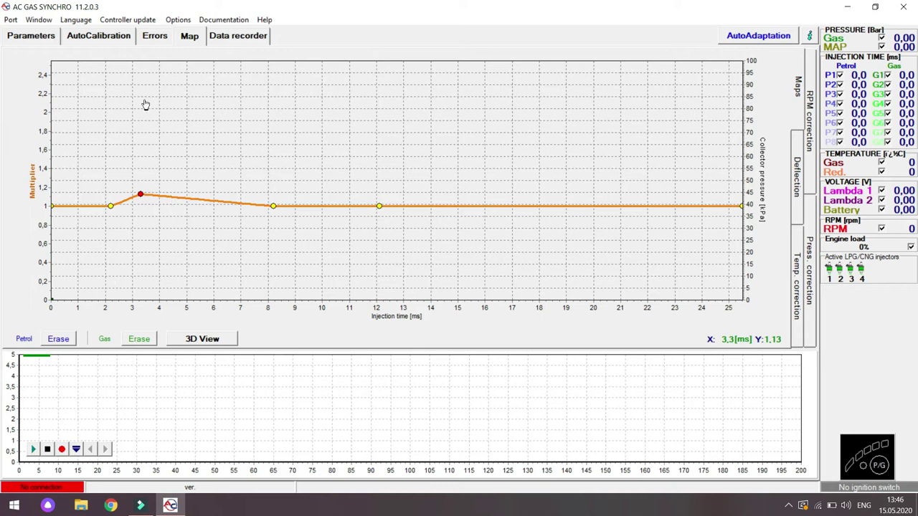
# Erase the controller's errors on the errors page and return to the multiplier map.
pyautogui.click(157, 36)
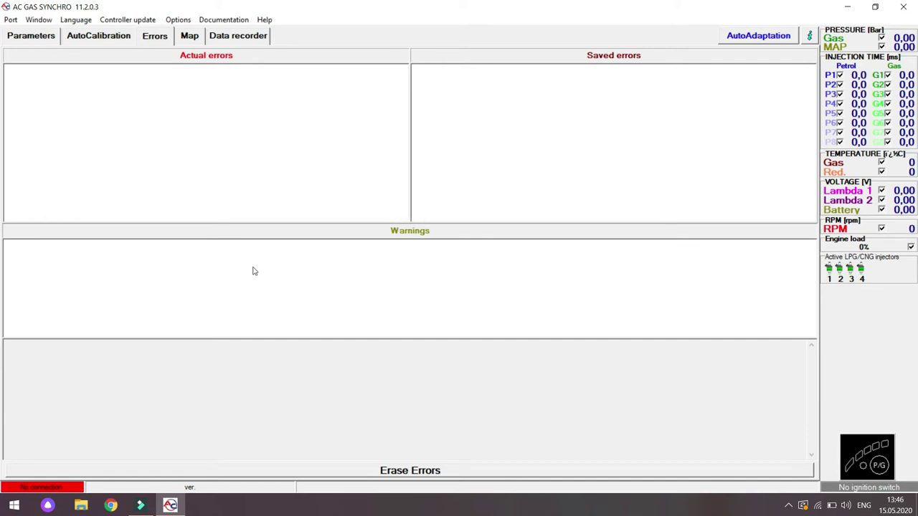
pyautogui.click(404, 471)
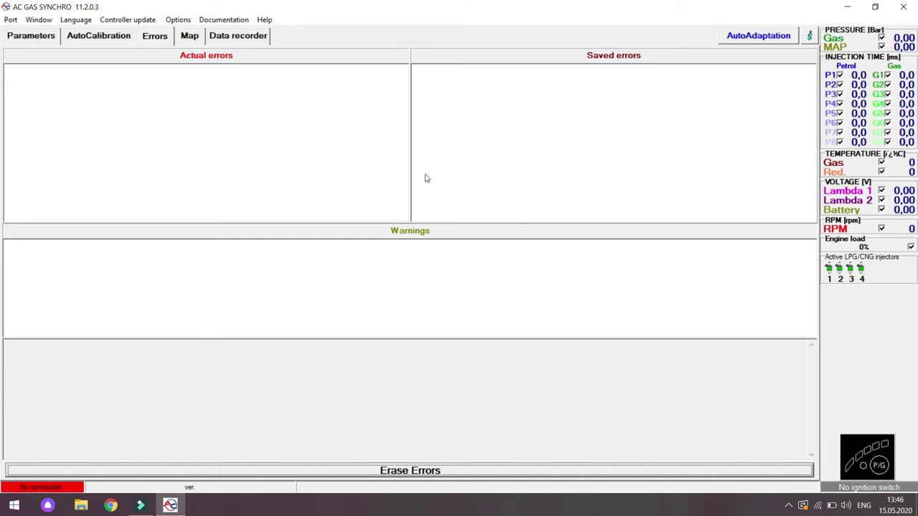
pyautogui.click(194, 37)
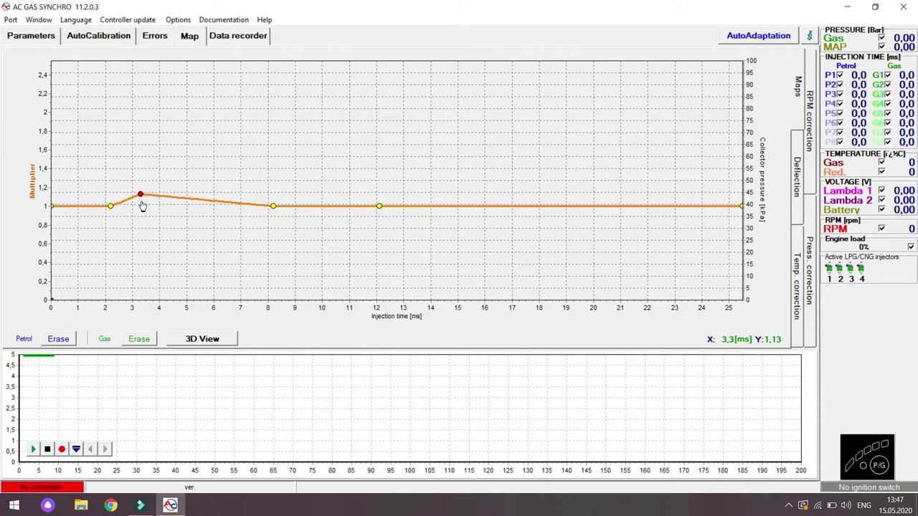
# Move the raised point of the multiplier curve to 2.7 ms with a multiplier of 1.00.
pyautogui.press('Left')
pyautogui.press('Left')
pyautogui.press('Left')
pyautogui.press('Down')
pyautogui.press('Down')
pyautogui.press('Left')
pyautogui.press('Down')
pyautogui.press('Down')
pyautogui.press('Down')
pyautogui.press('Down')
pyautogui.press('Down')
pyautogui.press('Down')
pyautogui.press('Down')
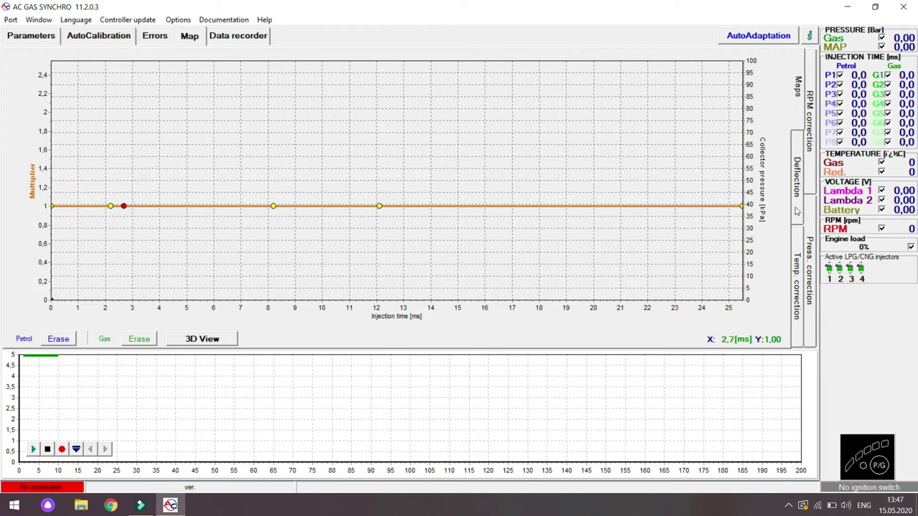
# On the temperature correction map, add curve points at 30, 35, 45, 55 and about 65 °C.
pyautogui.click(798, 284)
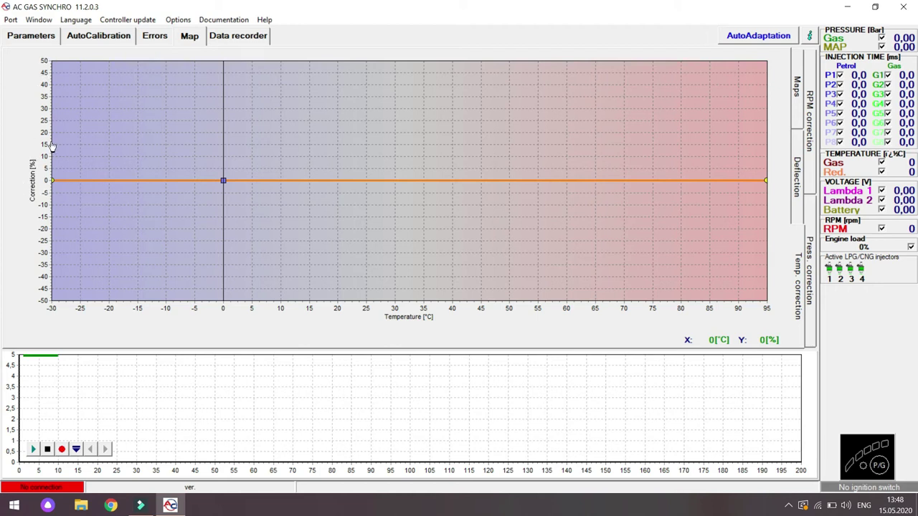
pyautogui.click(224, 178)
pyautogui.click(395, 182)
pyautogui.click(494, 183)
pyautogui.click(538, 184)
pyautogui.click(594, 184)
# Move the hottest added point of the temperature correction curve to 60 °C with a correction of -3 %.
pyautogui.press('Down')
pyautogui.press('Down')
pyautogui.press('Down')
pyautogui.press('Down')
pyautogui.press('Down')
pyautogui.press('Right')
pyautogui.press('Right')
pyautogui.press('Right')
pyautogui.press('Right')
pyautogui.press('Down')
pyautogui.press('Left')
pyautogui.press('Left')
pyautogui.press('Left')
pyautogui.press('Left')
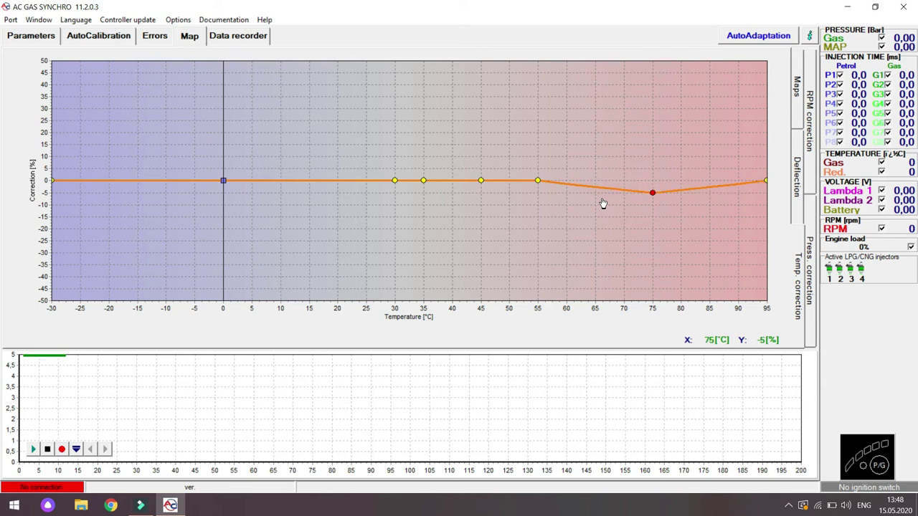
pyautogui.press('Left')
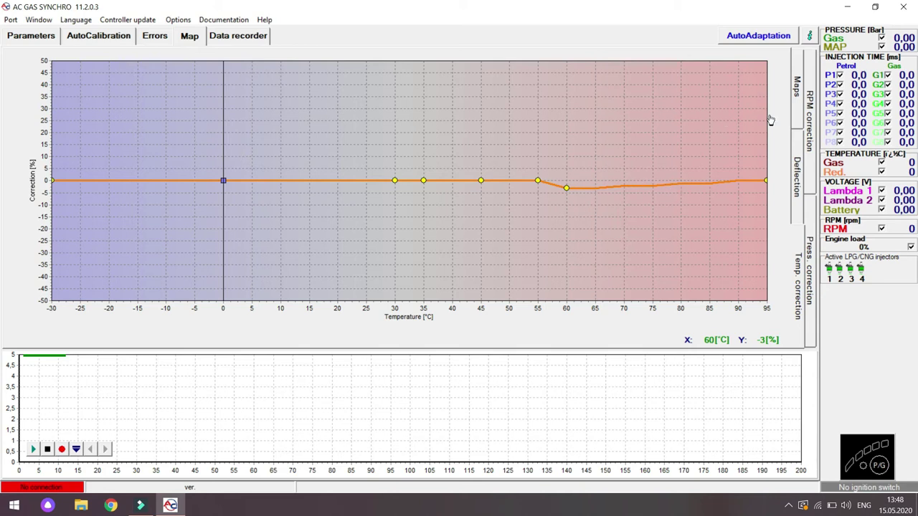
# Add multiplier points at about 4.5, 6.6, 10.2 and 14.5 ms, the last at 1.02, and move the 12.1 ms point to 12.2 ms at 0.96.
pyautogui.click(795, 111)
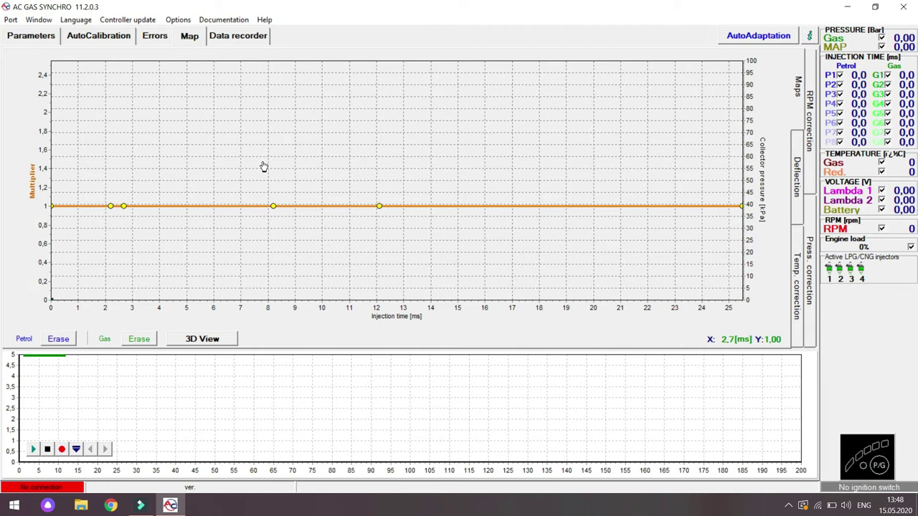
pyautogui.click(172, 206)
pyautogui.click(327, 206)
pyautogui.click(230, 207)
pyautogui.click(446, 206)
pyautogui.moveTo(447, 209); pyautogui.dragTo(446, 206)
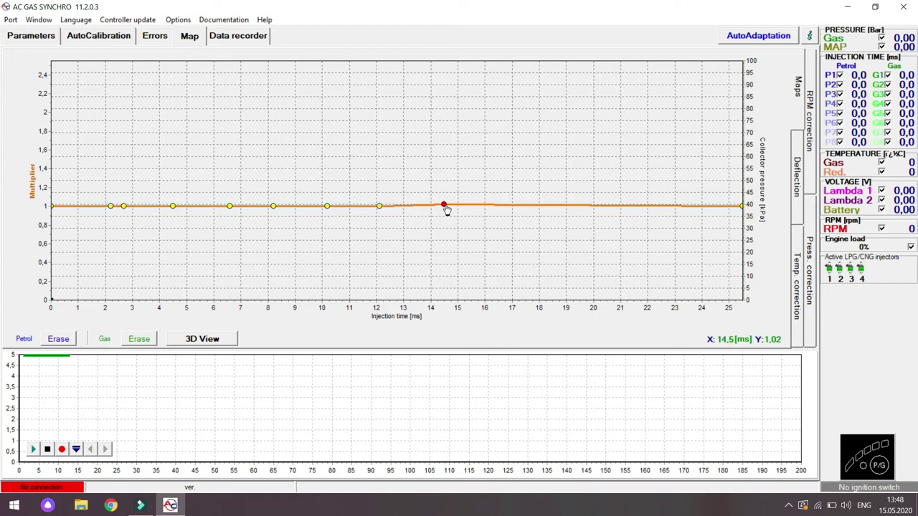
pyautogui.click(380, 207)
pyautogui.moveTo(379, 208); pyautogui.dragTo(380, 208)
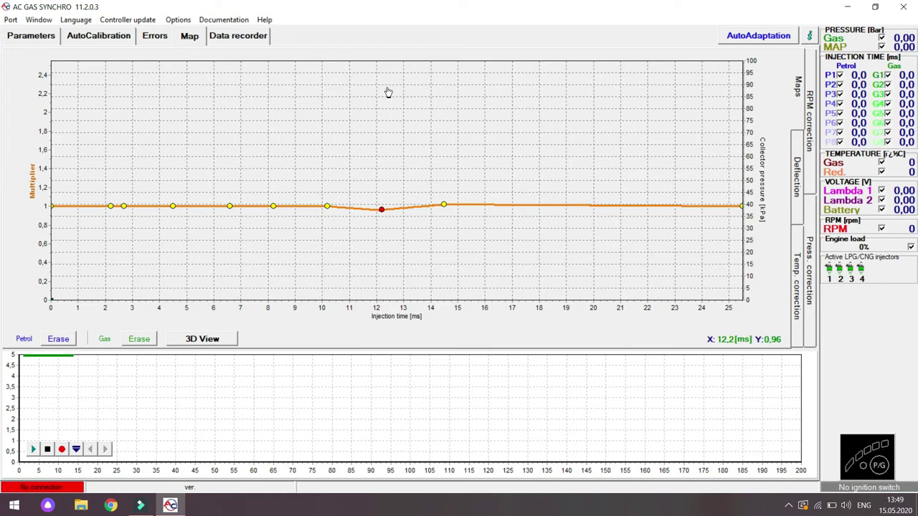
# On the gas pressure correction map, move the 0.88 bar point to 0.94 bar with a correction of -42 %.
pyautogui.click(798, 305)
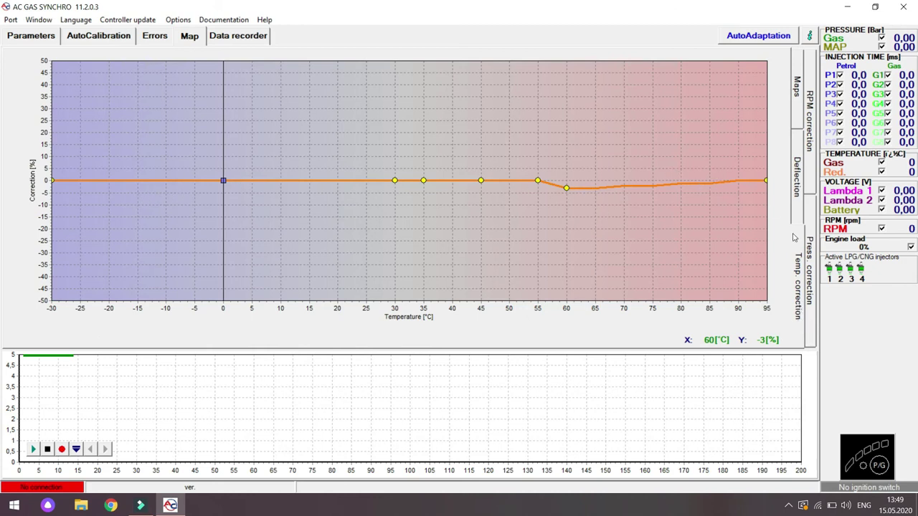
pyautogui.click(810, 268)
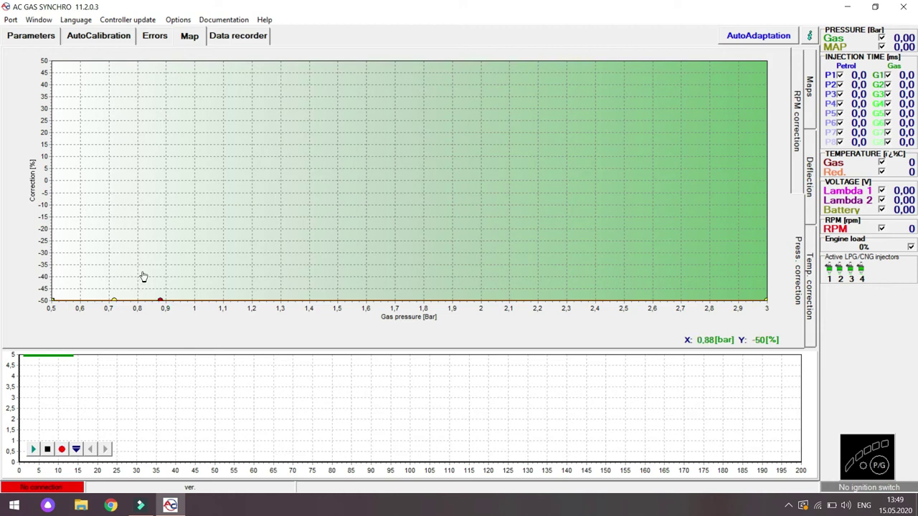
pyautogui.click(160, 300)
pyautogui.moveTo(161, 301); pyautogui.dragTo(175, 279)
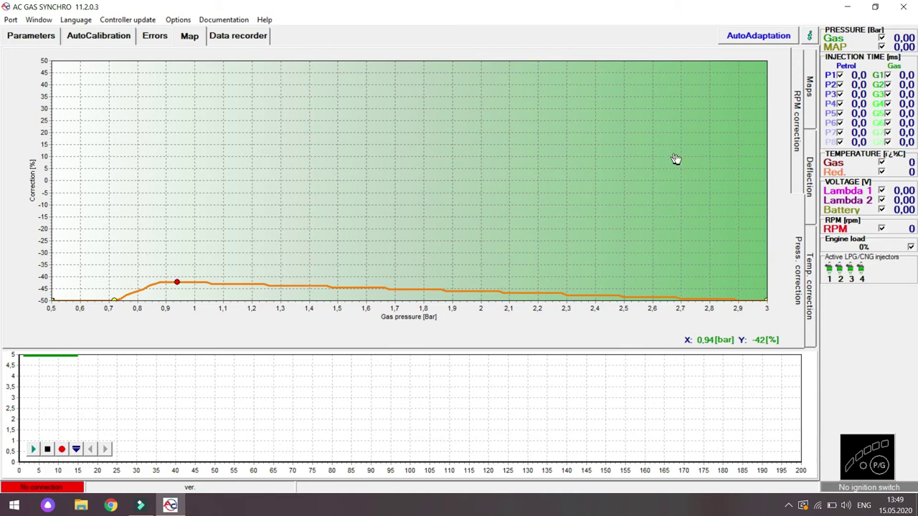
# In the RPM correction table, select the 4.0 ms cell of the 500 rpm row and turn on AutoAdaptation for it.
pyautogui.click(795, 163)
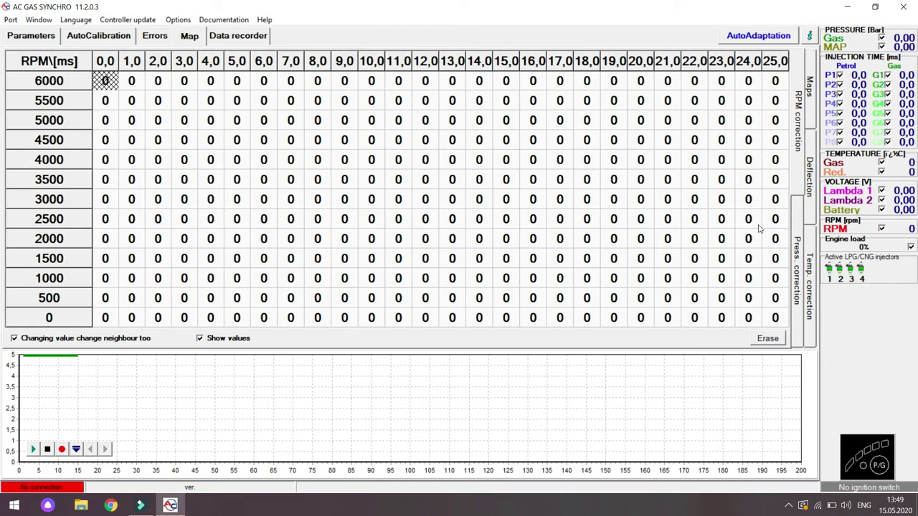
pyautogui.click(185, 298)
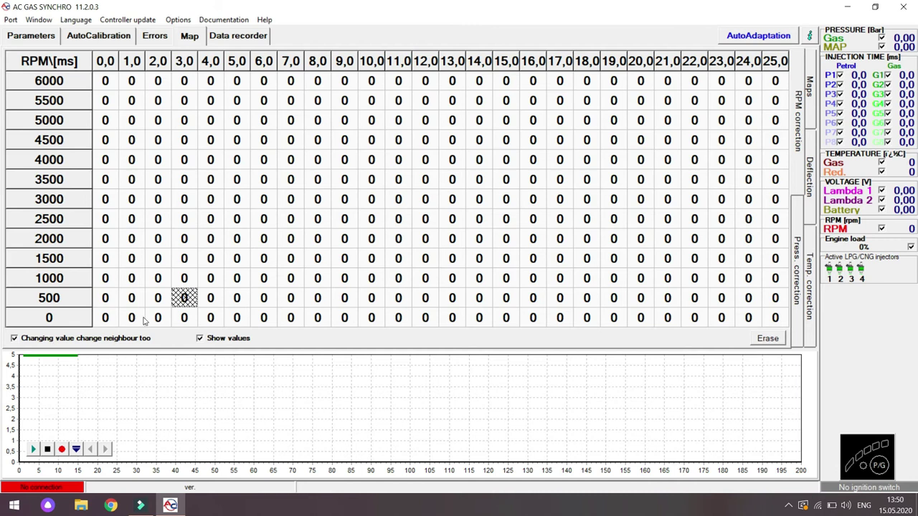
pyautogui.click(159, 284)
pyautogui.click(160, 300)
pyautogui.rightClick(160, 301)
pyautogui.click(161, 302)
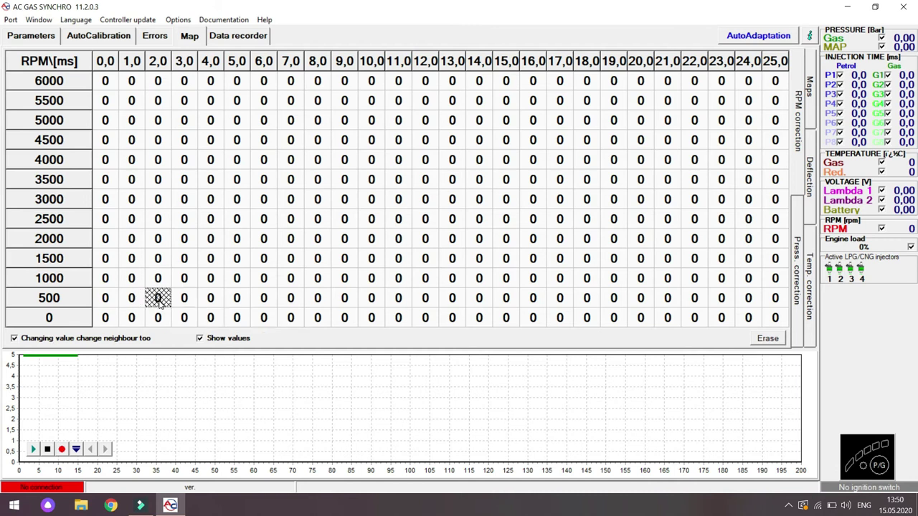
pyautogui.press('Up')
pyautogui.press('Up')
pyautogui.press('Down')
pyautogui.press('Down')
pyautogui.press('Down')
pyautogui.press('Up')
pyautogui.press('Right')
pyautogui.press('Right')
pyautogui.rightClick(161, 303)
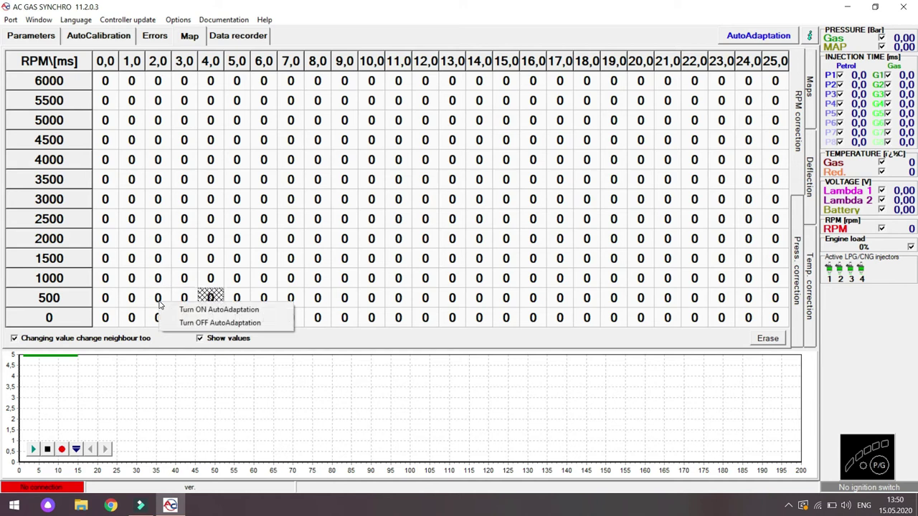
pyautogui.click(184, 309)
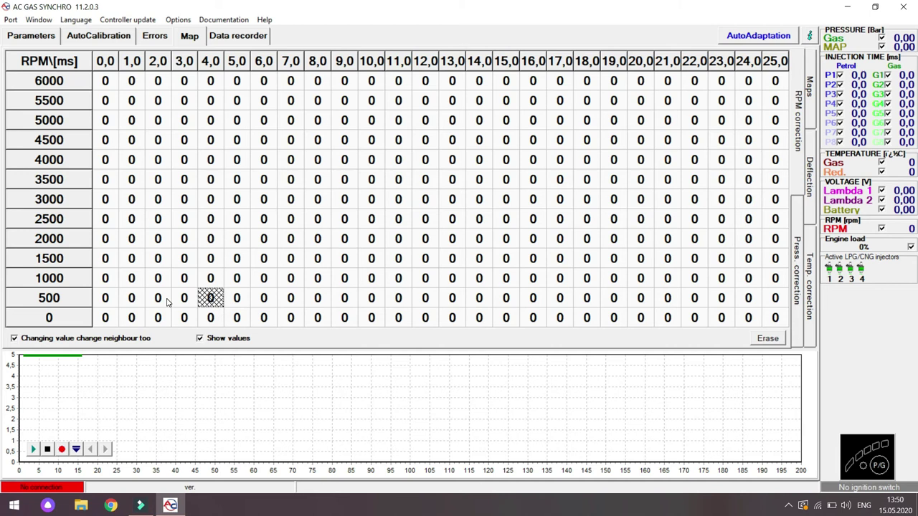
# Select the 2.0 ms cell of the 500 rpm row and turn on AutoAdaptation for it.
pyautogui.rightClick(167, 302)
pyautogui.click(171, 316)
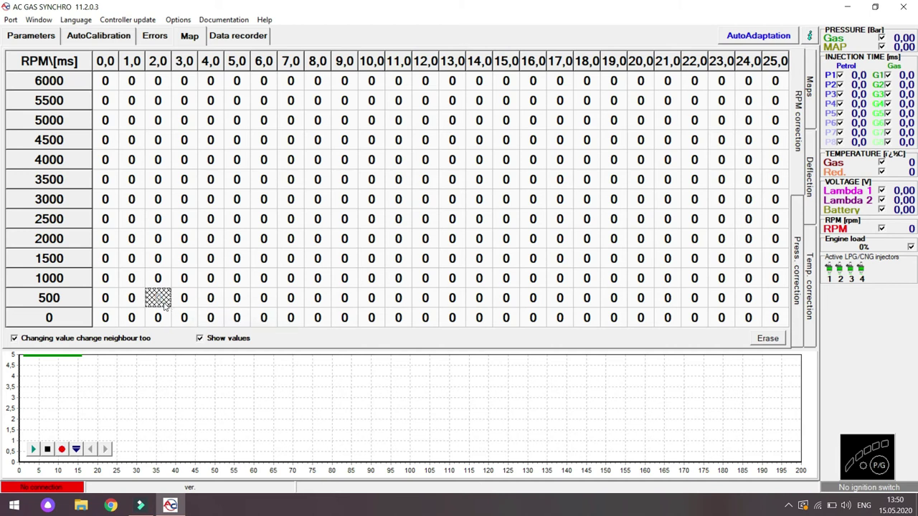
pyautogui.press('Up')
pyautogui.press('Up')
pyautogui.press('Up')
pyautogui.press('Down')
pyautogui.press('Down')
pyautogui.press('Down')
pyautogui.press('Down')
pyautogui.press('Up')
pyautogui.click(163, 67)
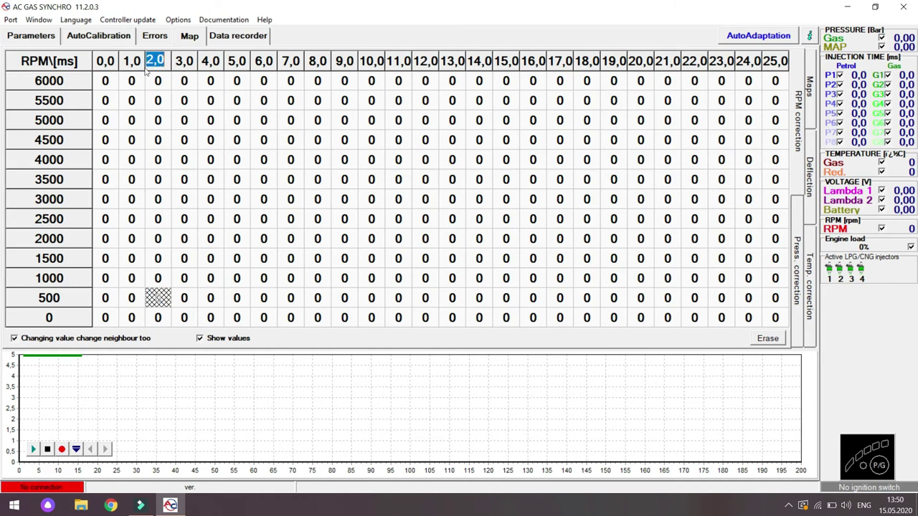
pyautogui.click(124, 68)
pyautogui.click(151, 63)
pyautogui.click(159, 301)
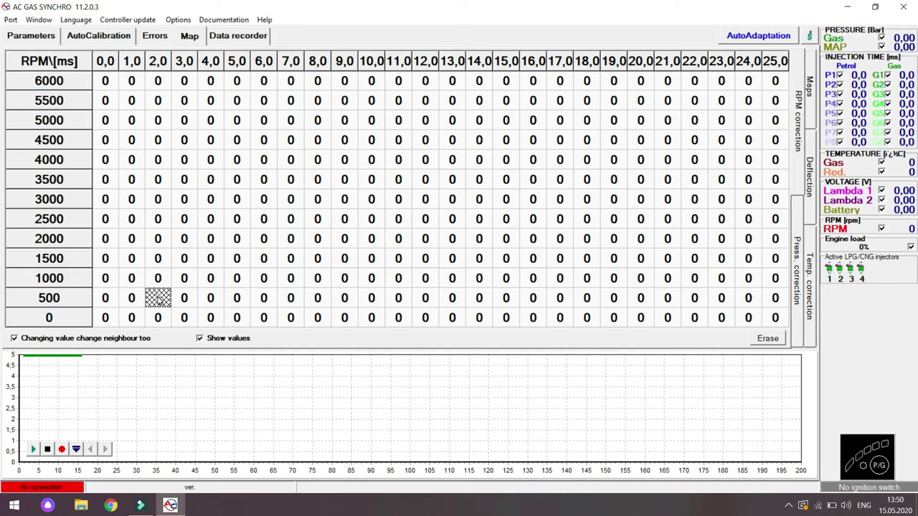
pyautogui.rightClick(158, 301)
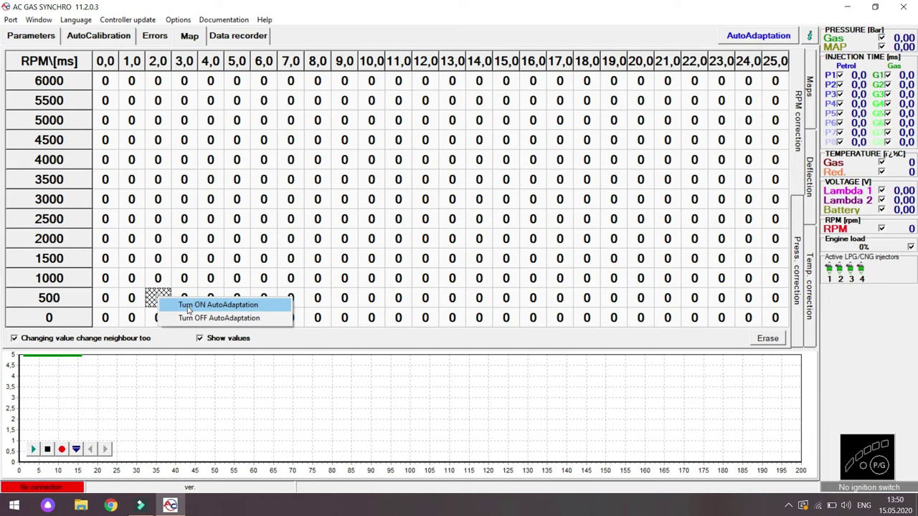
pyautogui.click(164, 304)
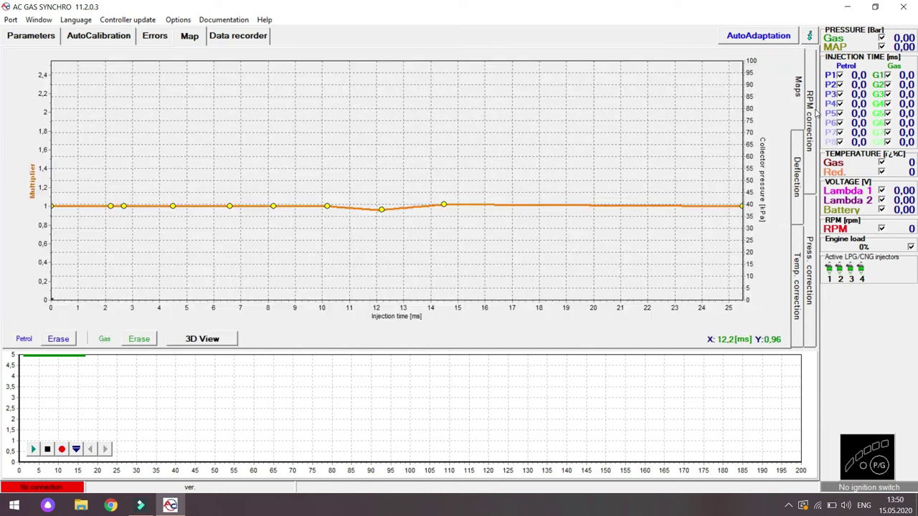
# Show the multiplier map in 3D and select a band of surface nodes starting at 6.0 ms and 2000 rpm.
pyautogui.click(796, 288)
pyautogui.click(203, 339)
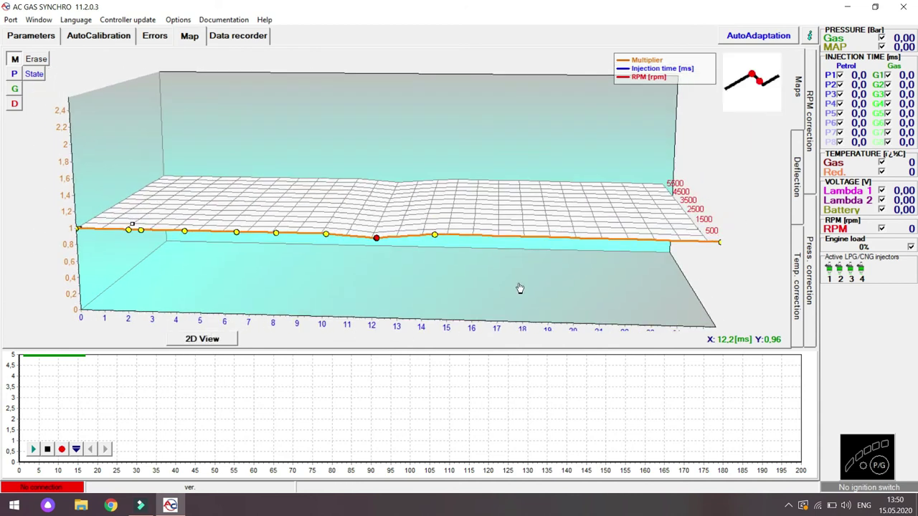
pyautogui.click(540, 184)
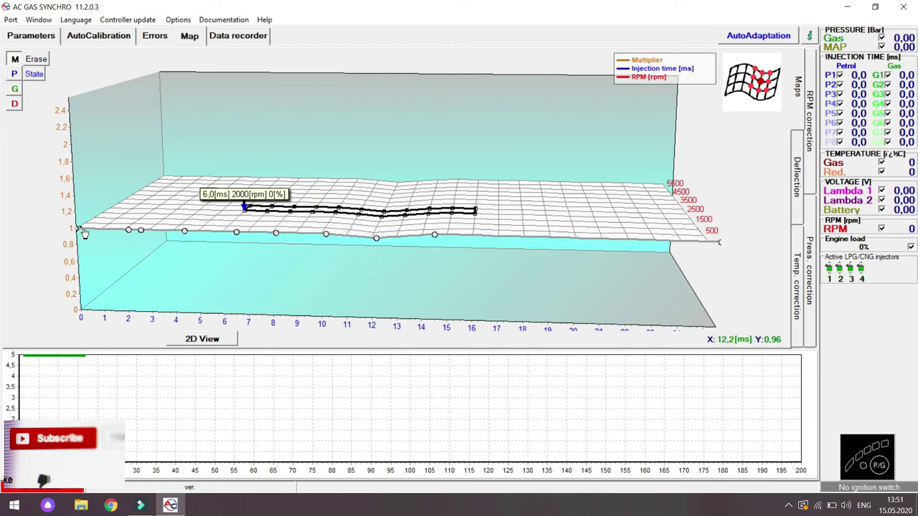
pyautogui.moveTo(86, 230)
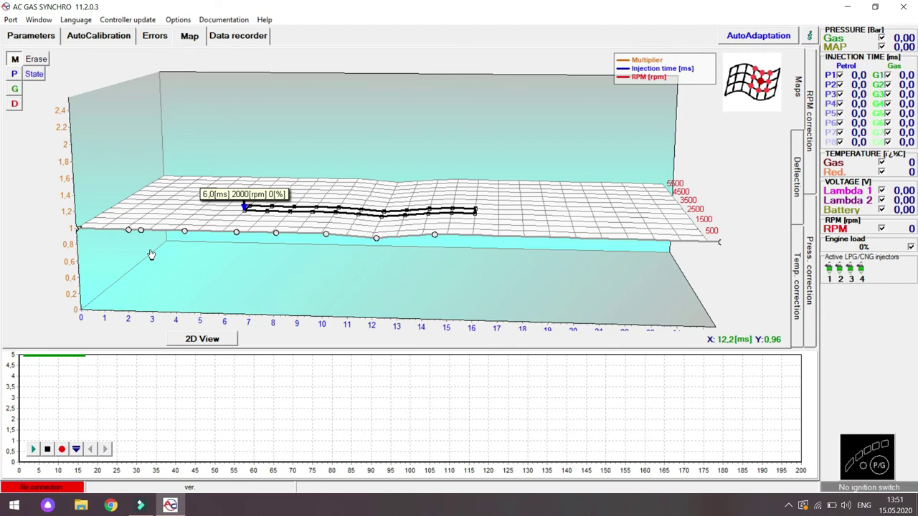
# Move the 12.2 ms point of the 3D multiplier curve to 12.1 ms at 0.87, and return the map to 2D.
pyautogui.click(141, 231)
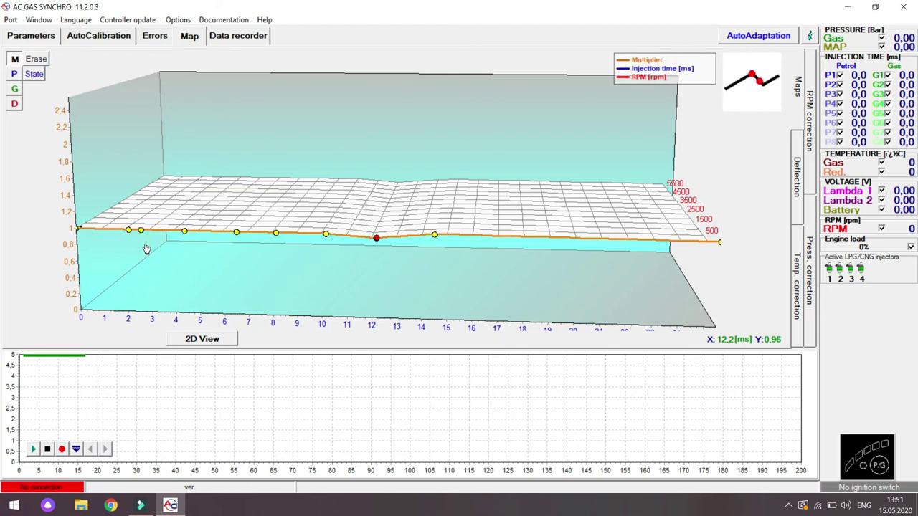
pyautogui.press('Down')
pyautogui.press('Down')
pyautogui.press('Down')
pyautogui.press('Down')
pyautogui.press('Down')
pyautogui.press('Down')
pyautogui.press('Down')
pyautogui.press('Down')
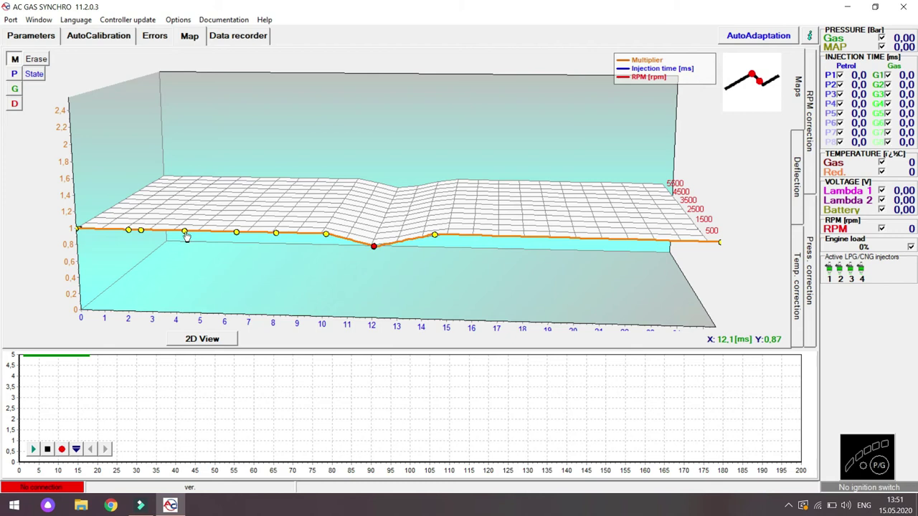
pyautogui.moveTo(185, 237); pyautogui.dragTo(155, 282)
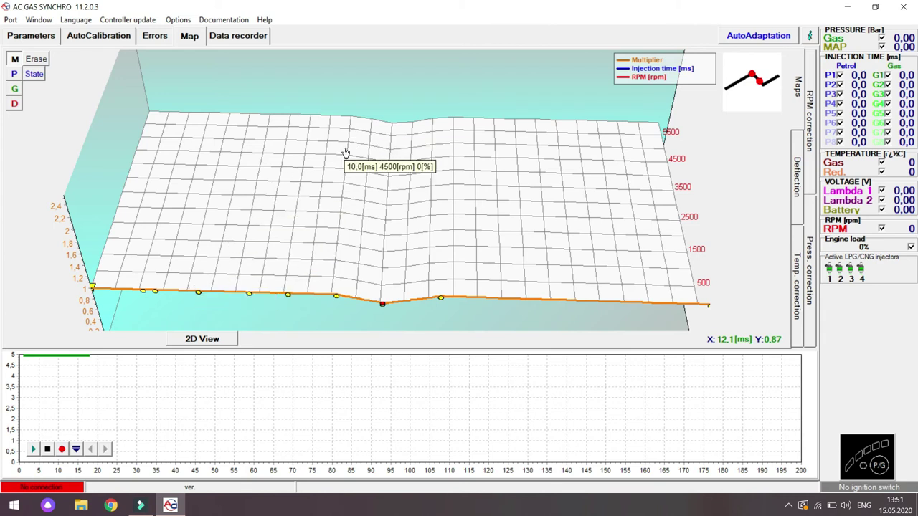
pyautogui.click(220, 338)
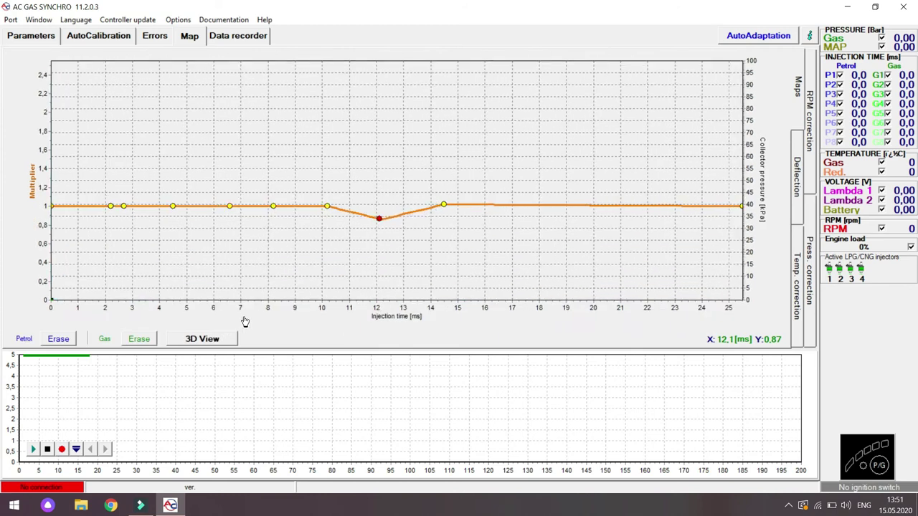
# Show the data recorder page and review the available port, window, language and controller update options.
pyautogui.click(250, 43)
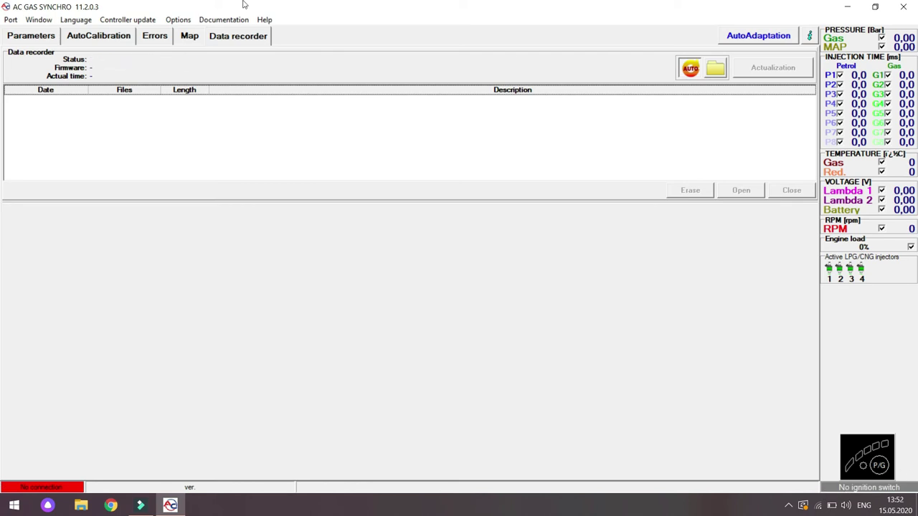
pyautogui.click(13, 20)
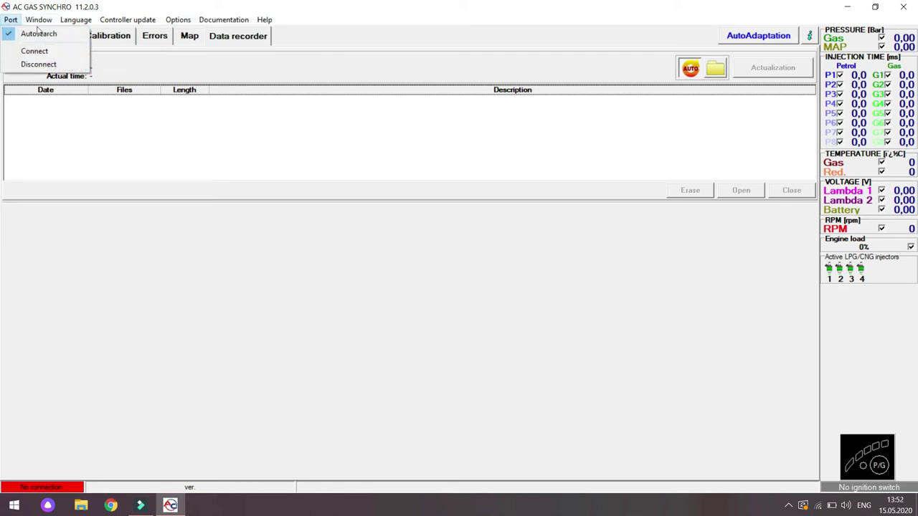
pyautogui.moveTo(34, 17)
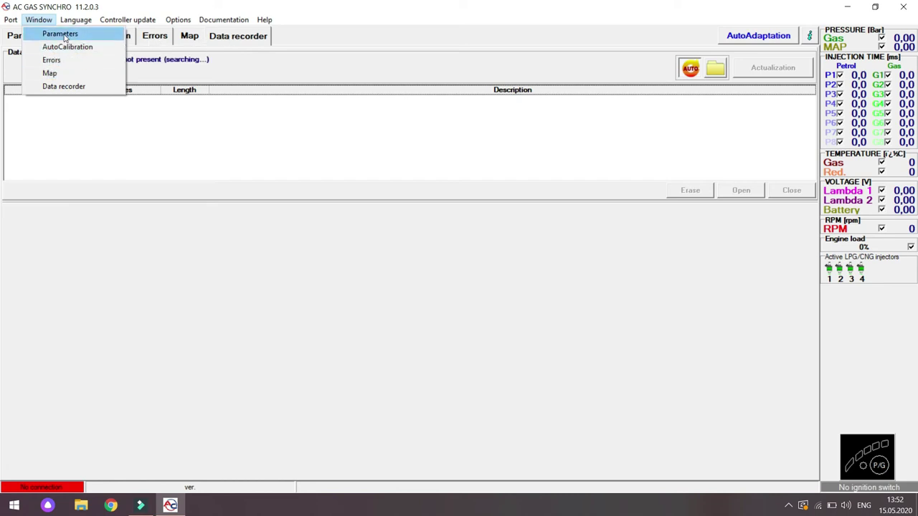
pyautogui.moveTo(77, 24)
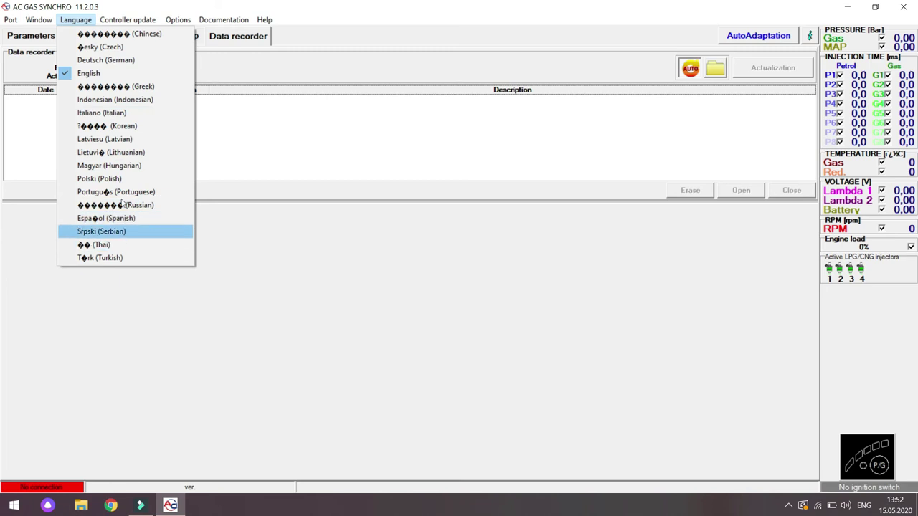
pyautogui.moveTo(108, 19)
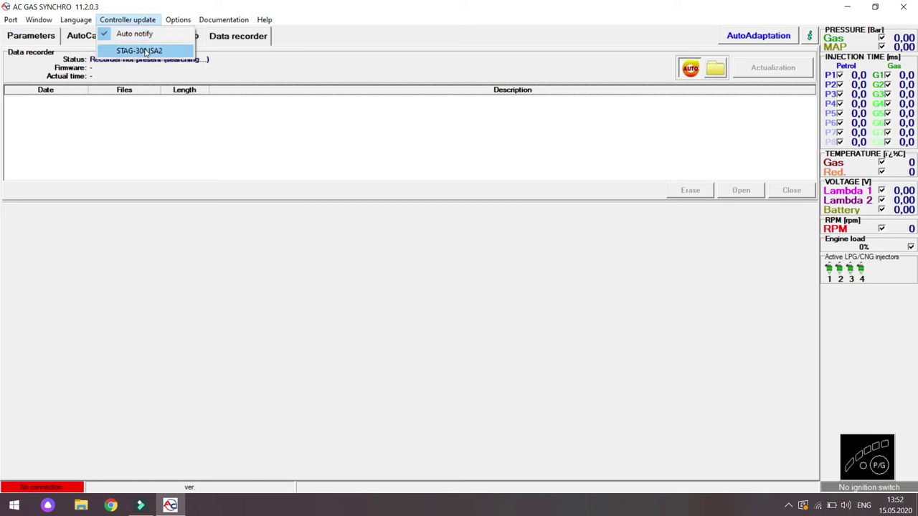
# View the program options for keyboard shortcuts and 3D view themes, and close the dialog.
pyautogui.click(178, 20)
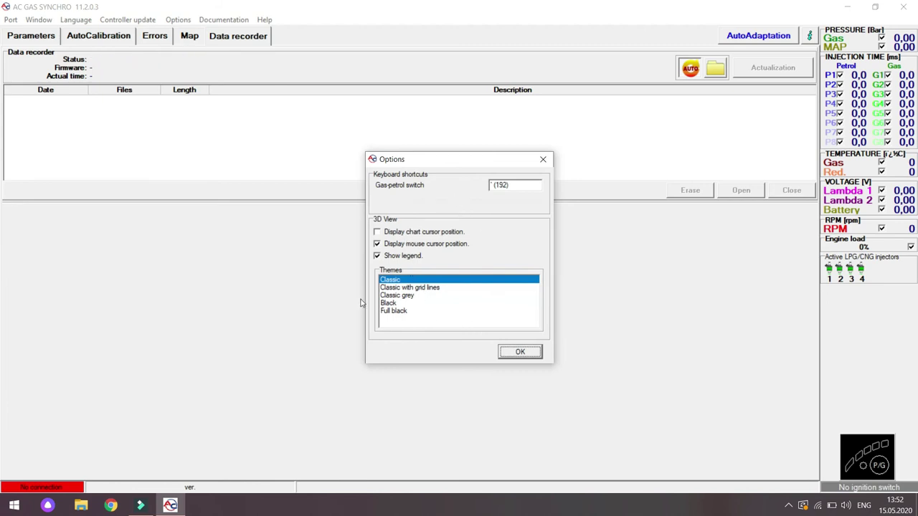
pyautogui.click(542, 162)
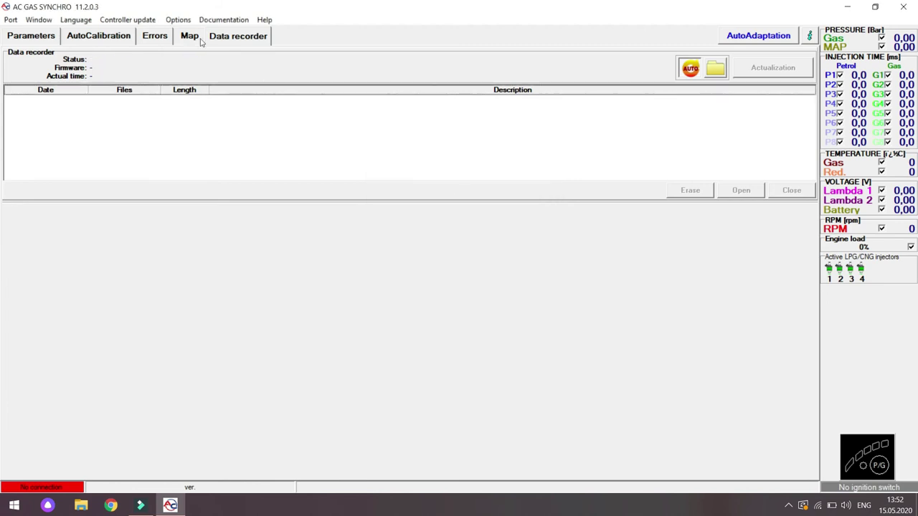
pyautogui.click(177, 21)
pyautogui.click(543, 159)
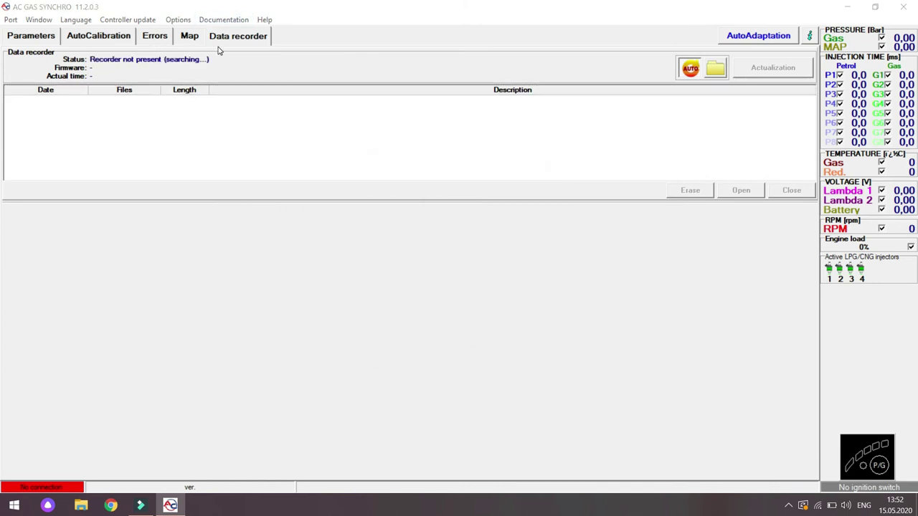
# Open the program's documentation folder, view the ENG-2 REDUCERS connection (PS-02) PDF, and close both windows.
pyautogui.click(238, 15)
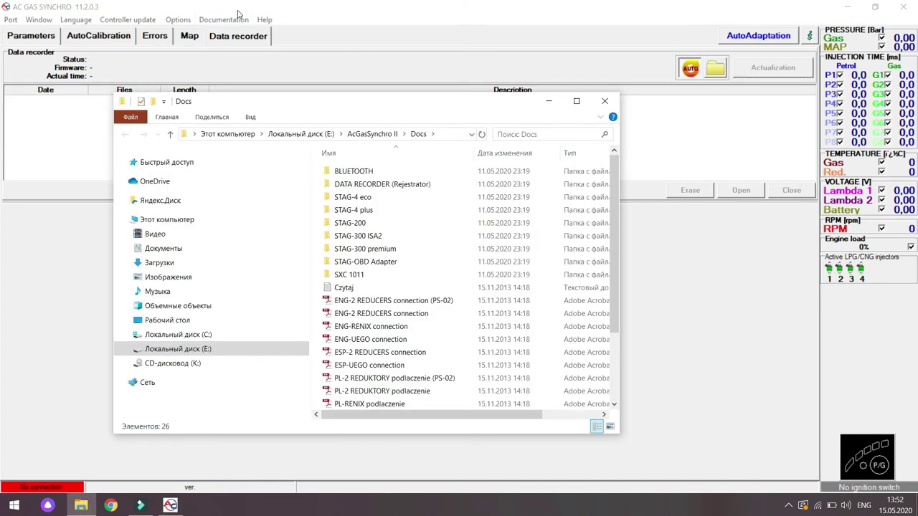
pyautogui.click(576, 101)
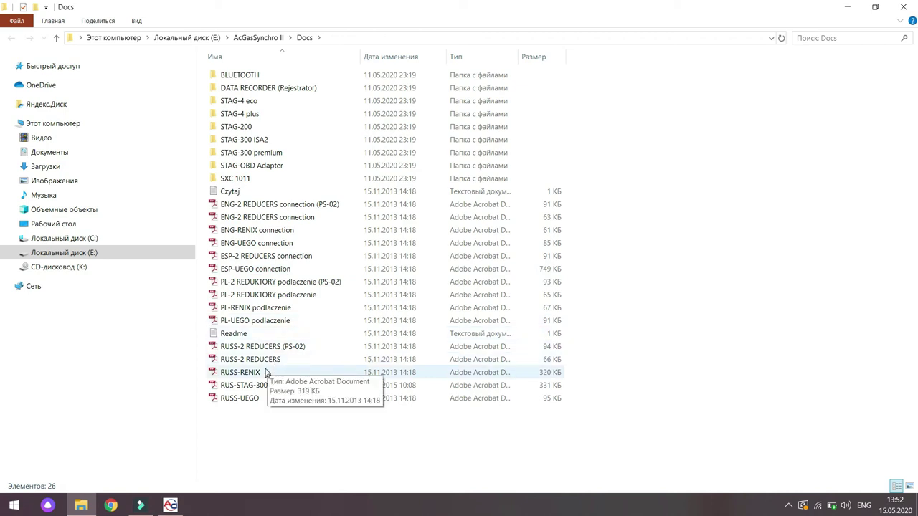
pyautogui.click(241, 208)
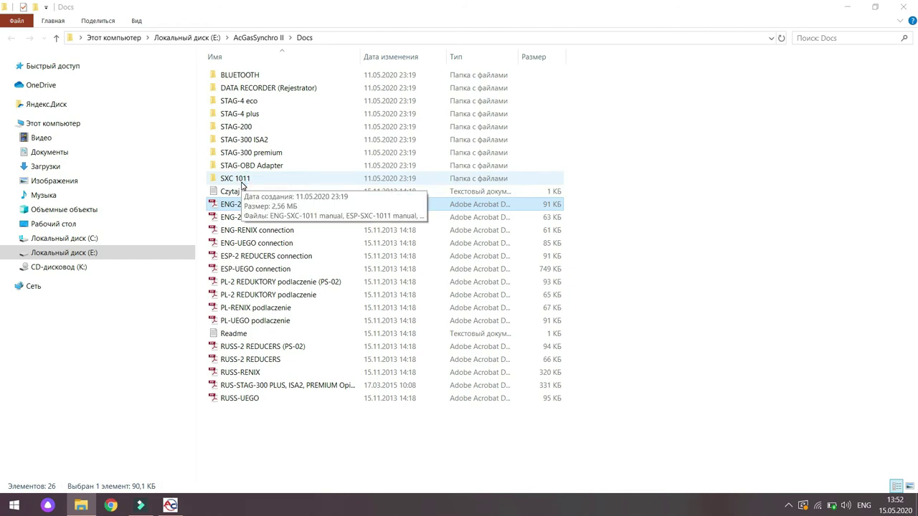
pyautogui.press('Return')
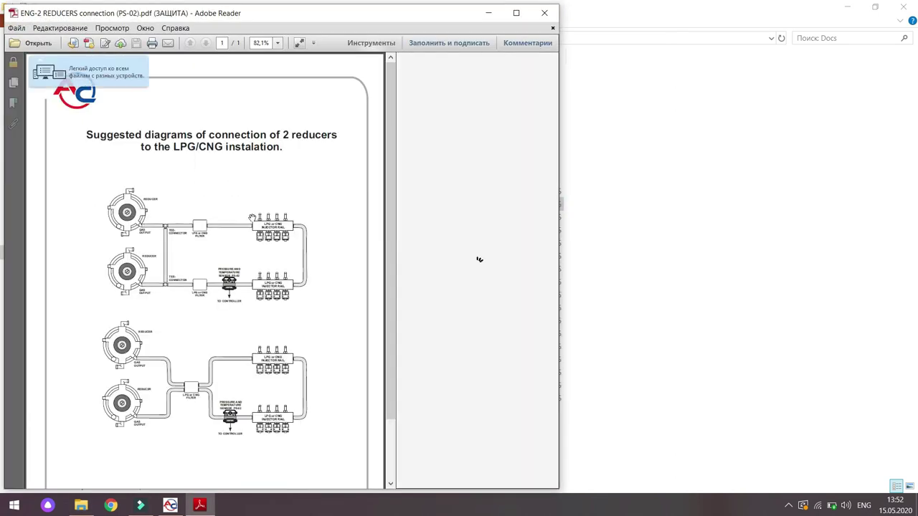
pyautogui.scroll(-2, 253, 218)
pyautogui.scroll(2, 256, 223)
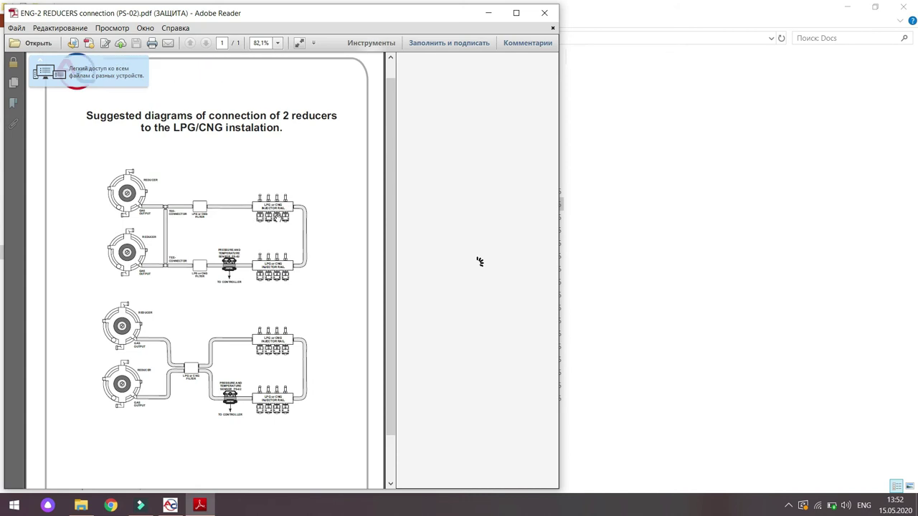
pyautogui.click(547, 14)
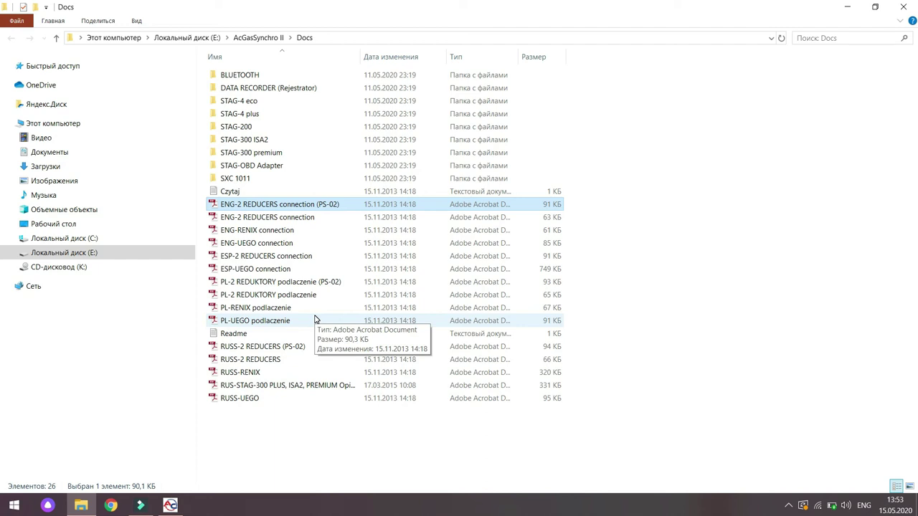
pyautogui.click(904, 6)
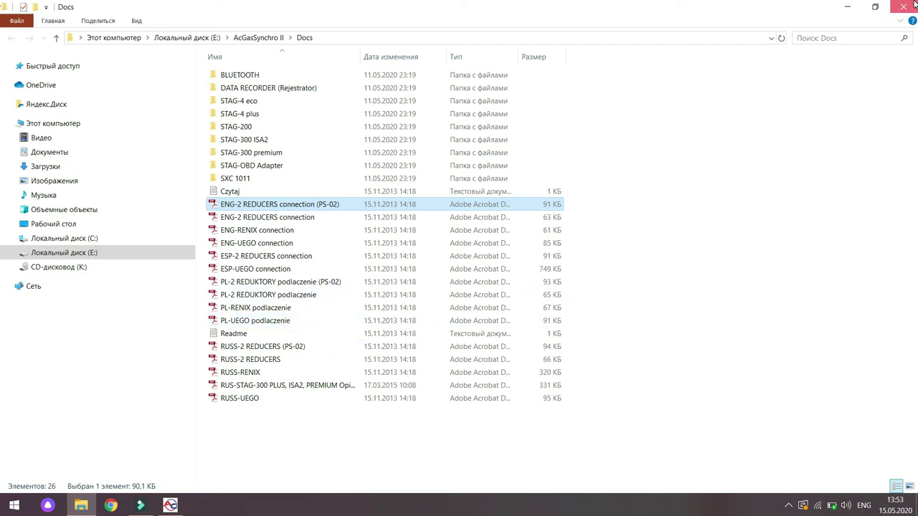
# Try to display the information about the gas ECU.
pyautogui.click(264, 20)
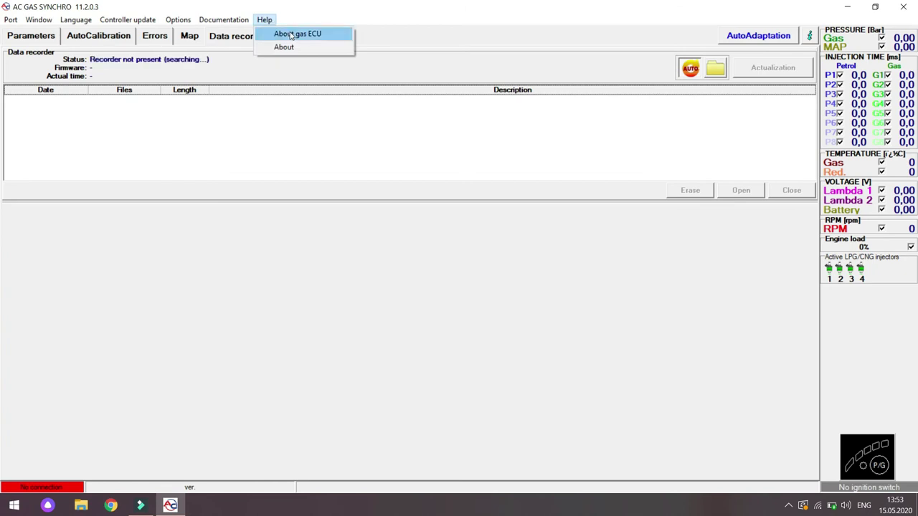
pyautogui.click(293, 36)
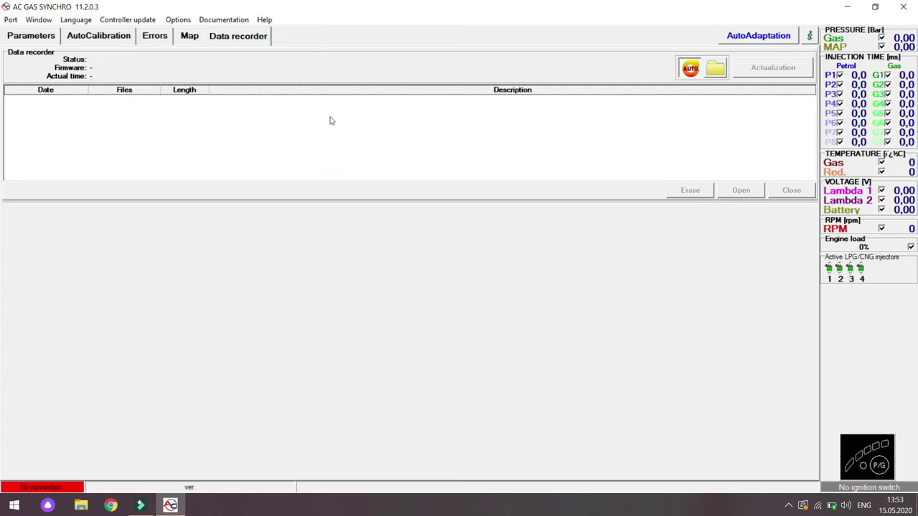
pyautogui.click(272, 23)
pyautogui.click(290, 35)
pyautogui.click(260, 20)
pyautogui.click(277, 36)
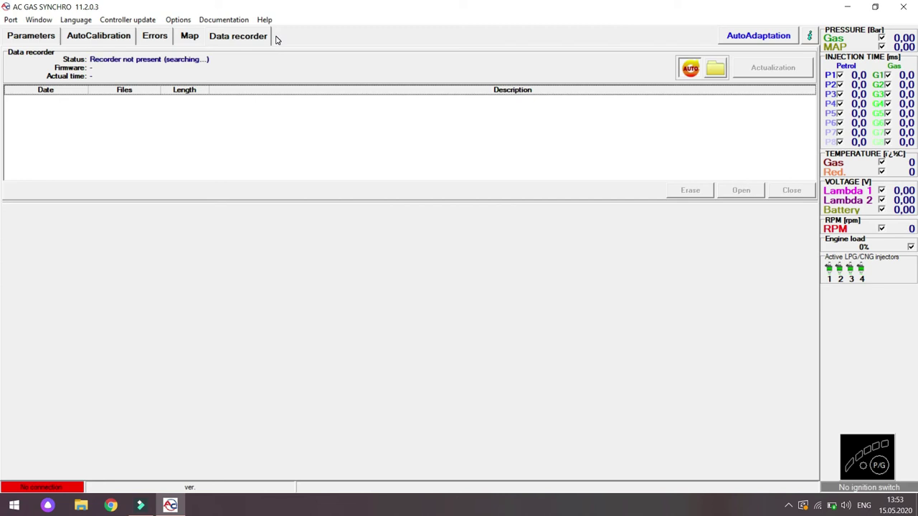
# View the program's version and manufacturer information, and close it.
pyautogui.click(265, 20)
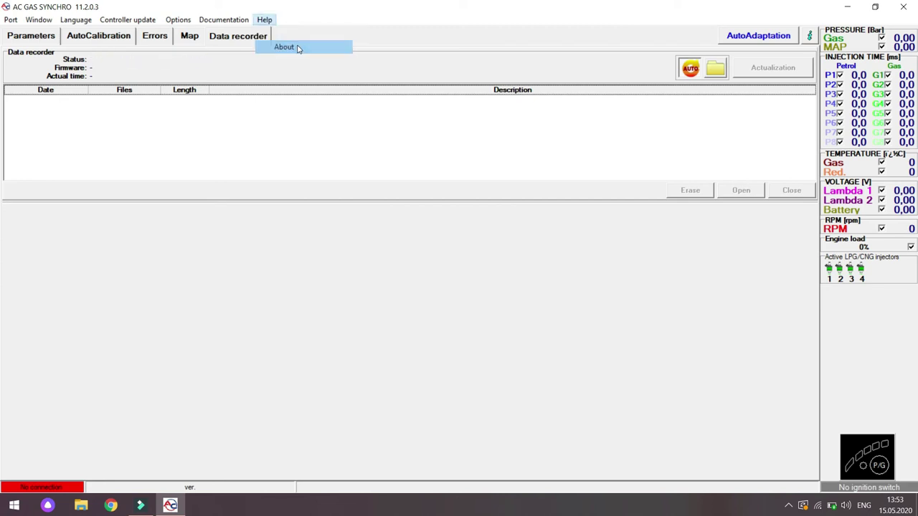
pyautogui.click(284, 48)
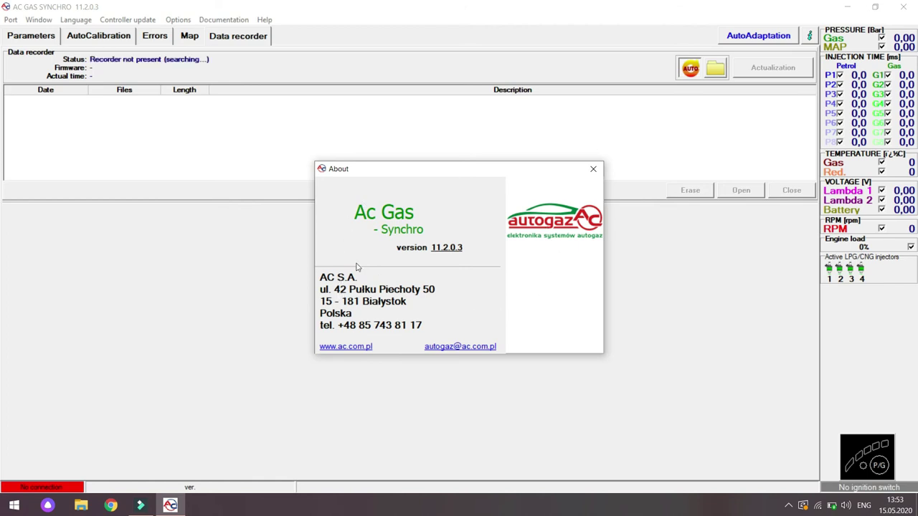
pyautogui.click(592, 170)
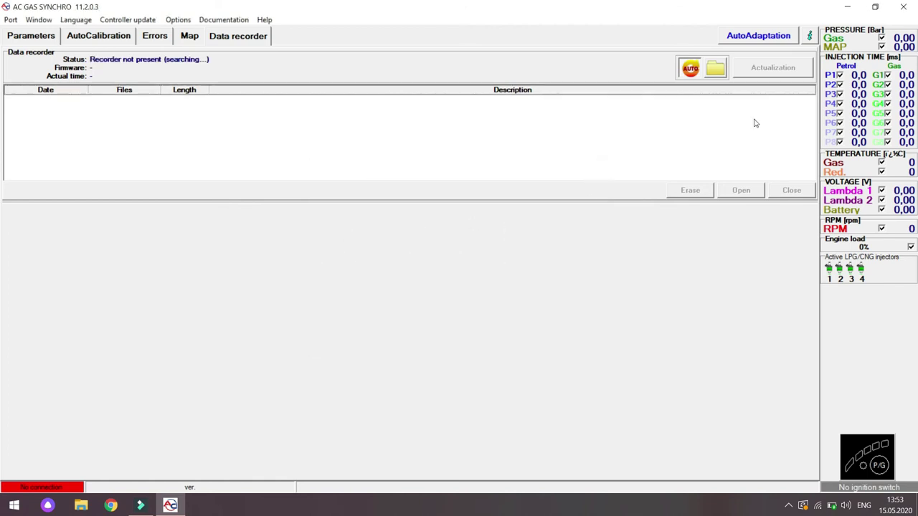
# Examine the STAG-300 ISA2 AutoAdaptation settings alongside the multiplier map, and close the AutoAdaptation window.
pyautogui.click(778, 36)
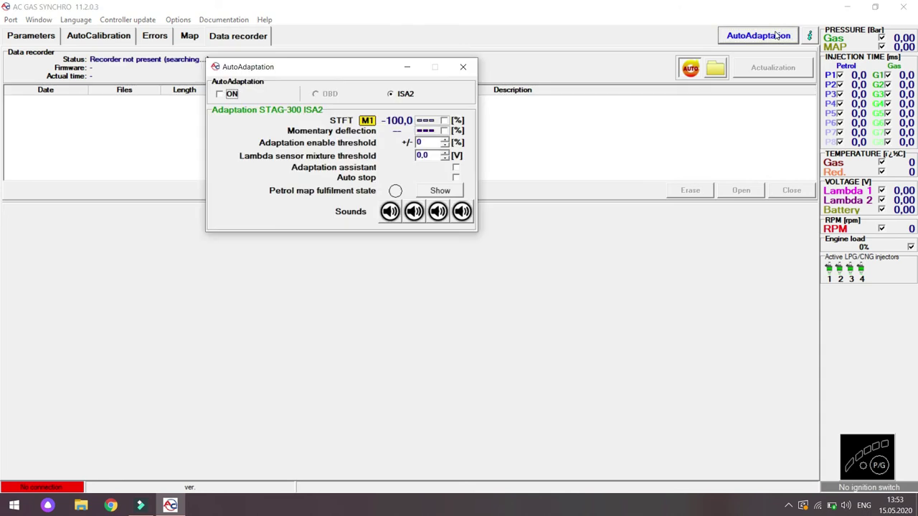
pyautogui.moveTo(351, 77); pyautogui.dragTo(451, 135)
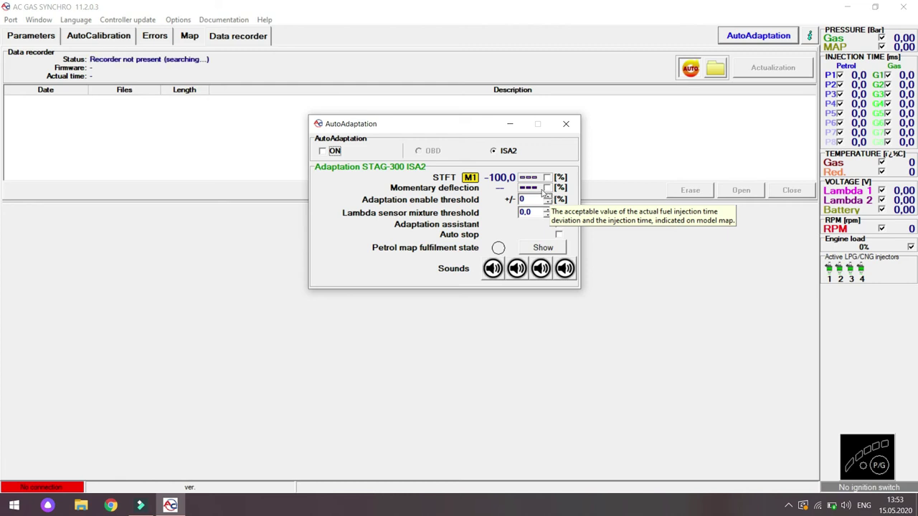
pyautogui.click(199, 37)
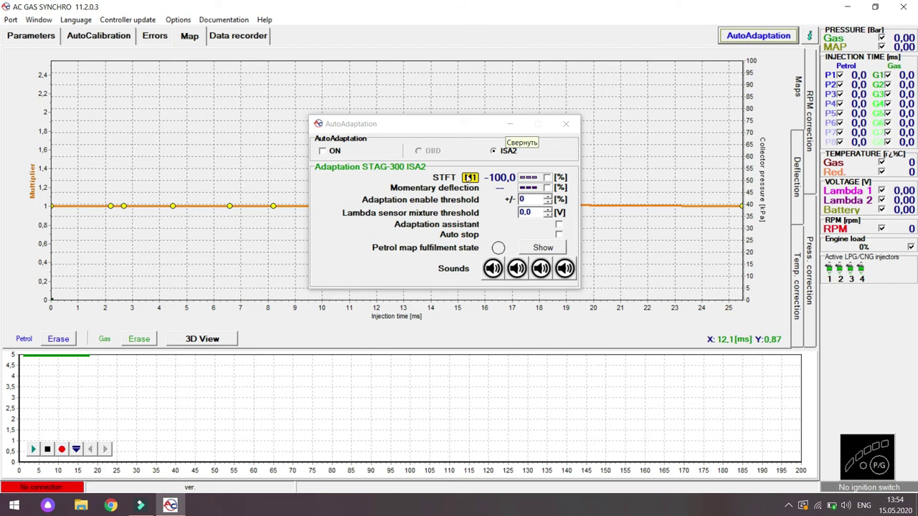
pyautogui.click(566, 125)
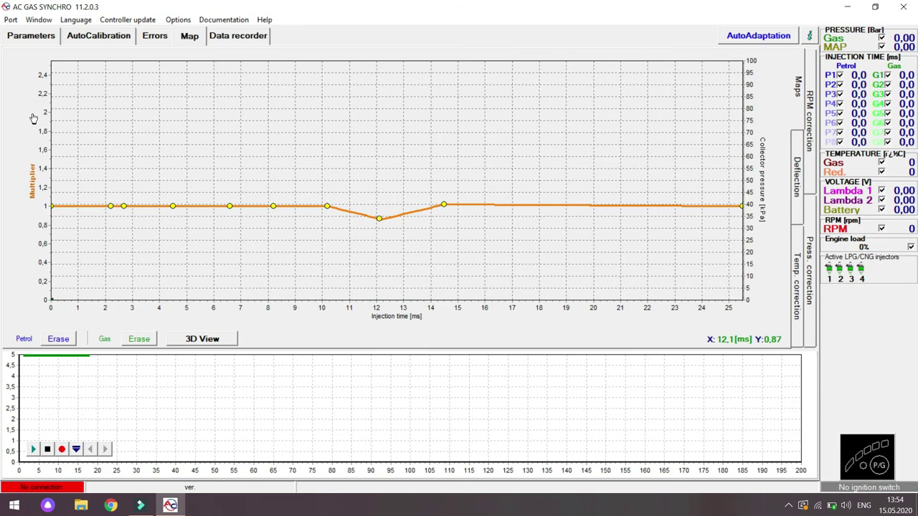
# Close AC GAS SYNCHRO, launch Digitronic-DGI 10.0.0.3 from the desktop and dismiss its controller warning.
pyautogui.click(907, 9)
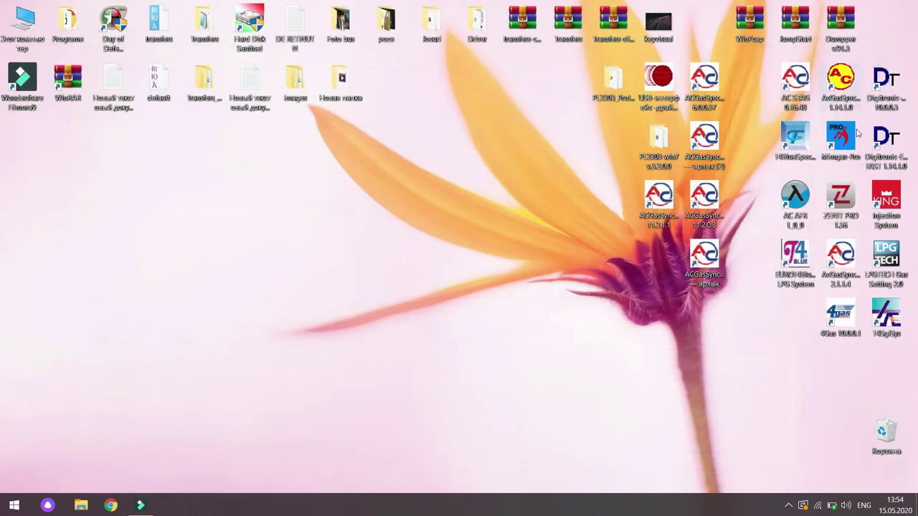
pyautogui.click(880, 106)
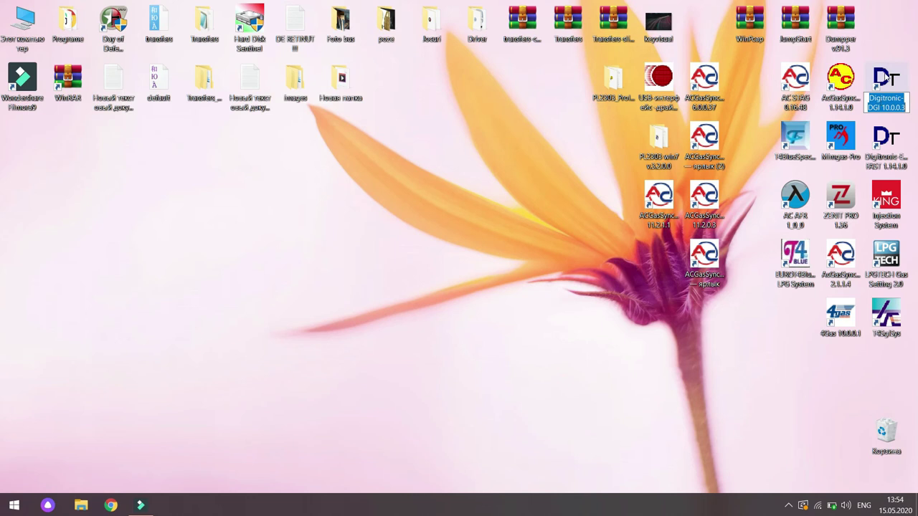
pyautogui.click(886, 77)
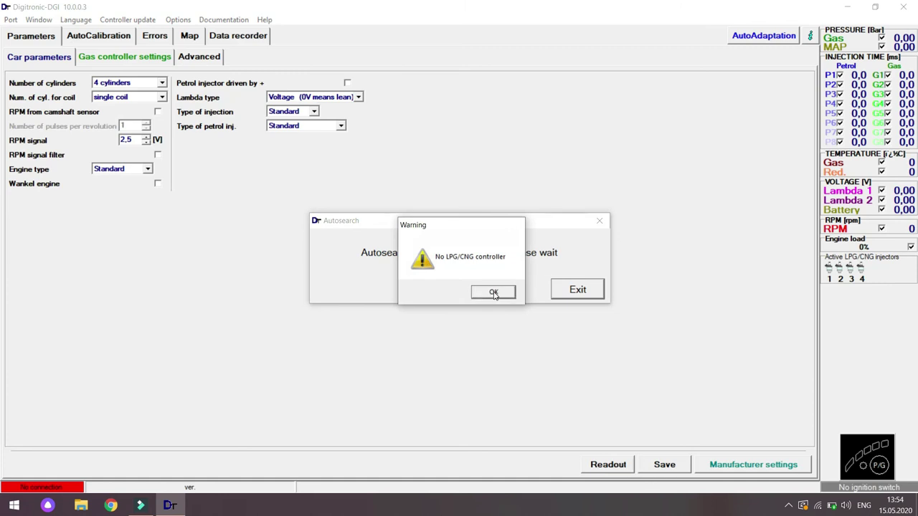
pyautogui.click(494, 293)
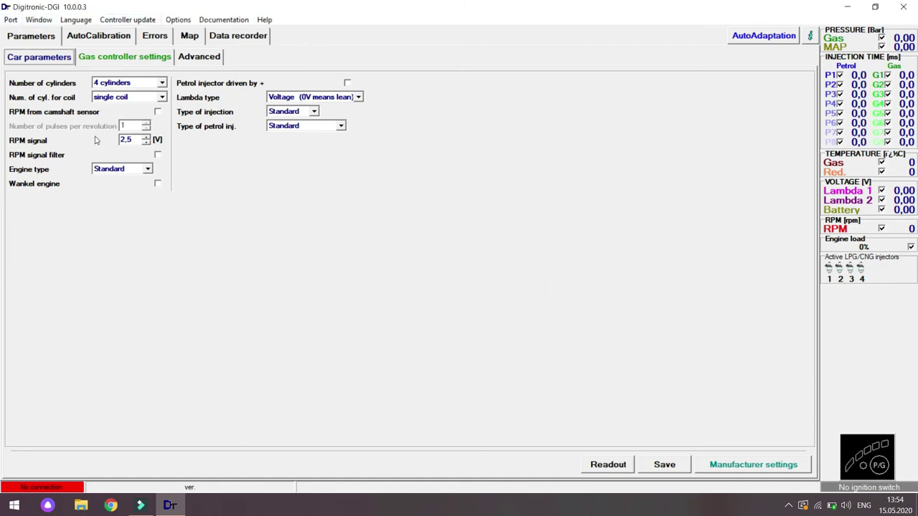
# View the gas controller settings and advanced parameters in Digitronic-DGI, and close the program.
pyautogui.click(138, 59)
pyautogui.click(196, 59)
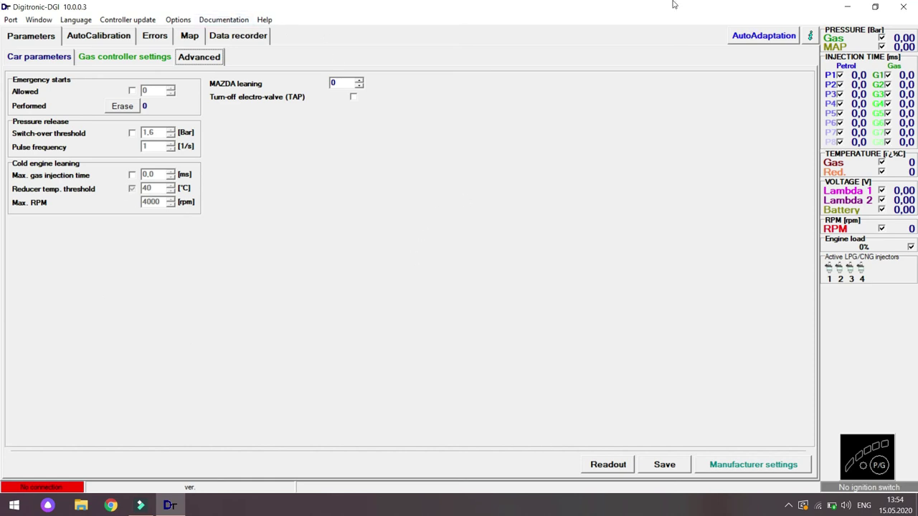
pyautogui.hotkey('alt', 'F4')
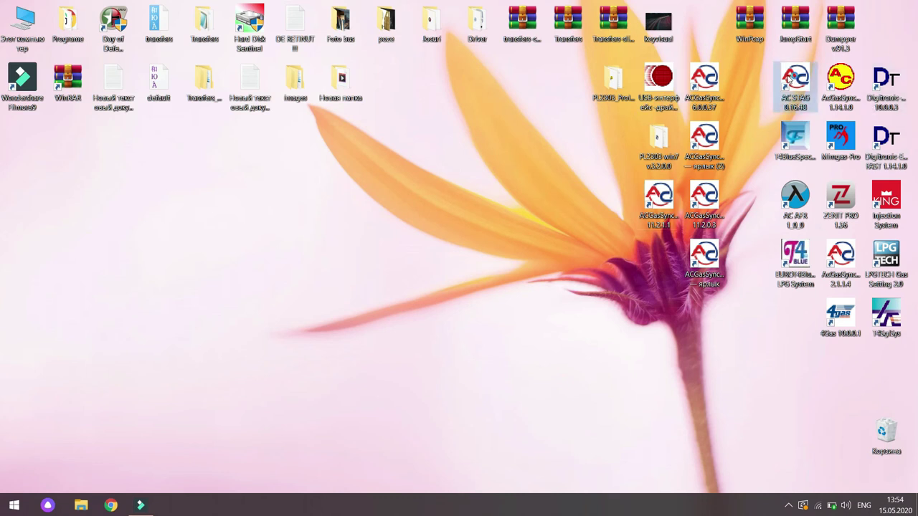
# Launch AC STAG 0.16.48 and ZENIT PRO from the desktop and dismiss the controller warning.
pyautogui.doubleClick(789, 80)
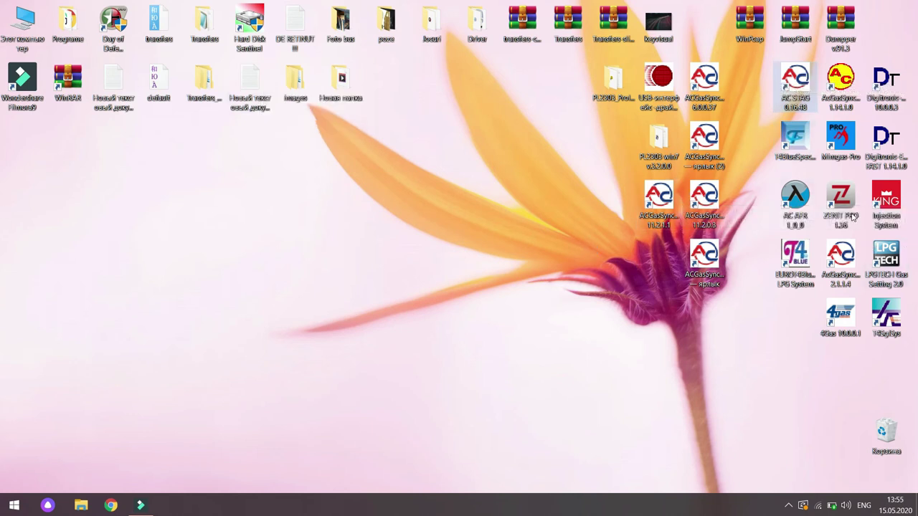
pyautogui.click(850, 215)
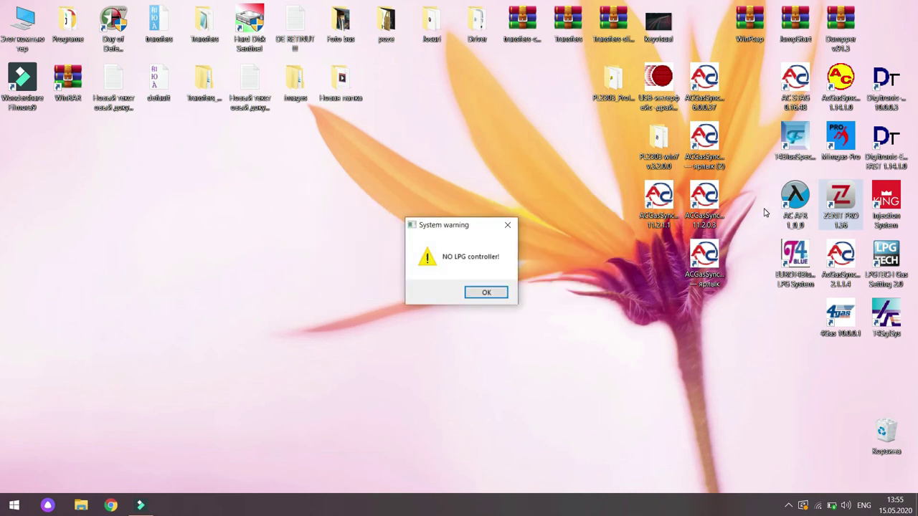
pyautogui.click(495, 298)
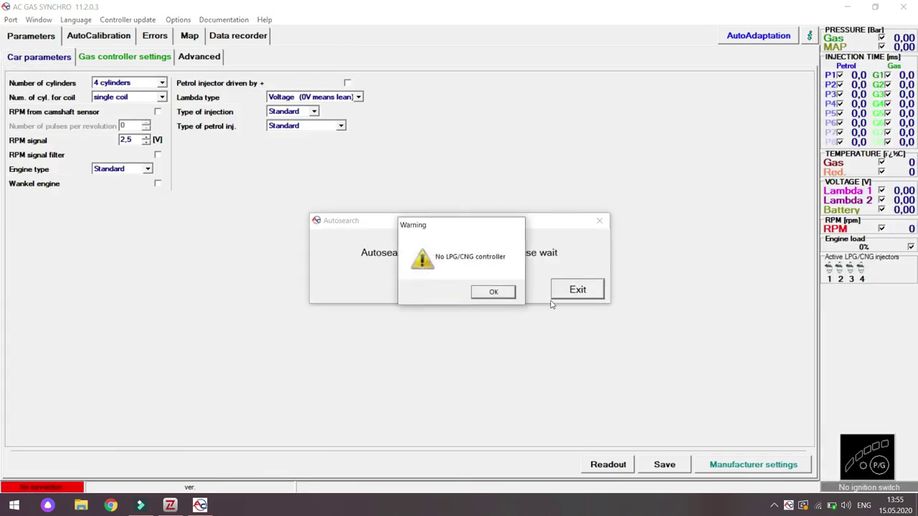
# Dismiss the controller warning, view renault13.05.ust in the dialog for saving controller settings, and cancel without saving.
pyautogui.click(564, 298)
pyautogui.click(658, 465)
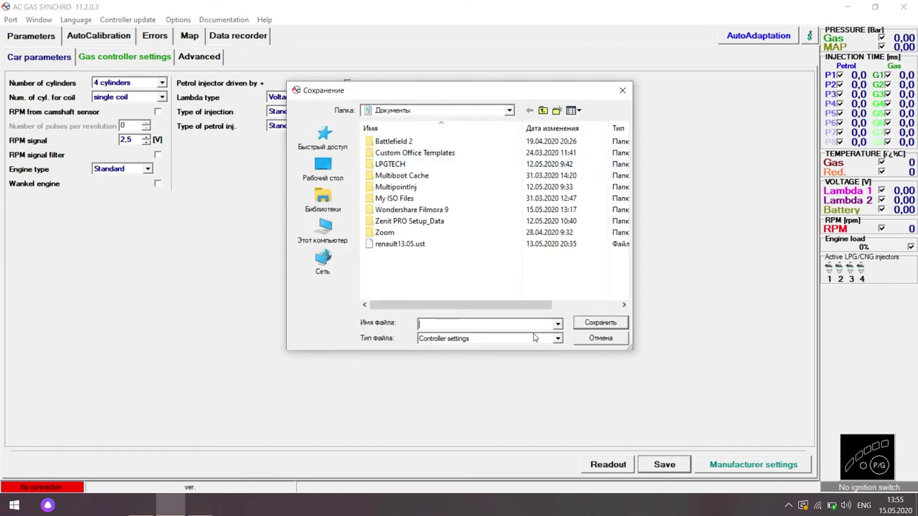
pyautogui.click(391, 245)
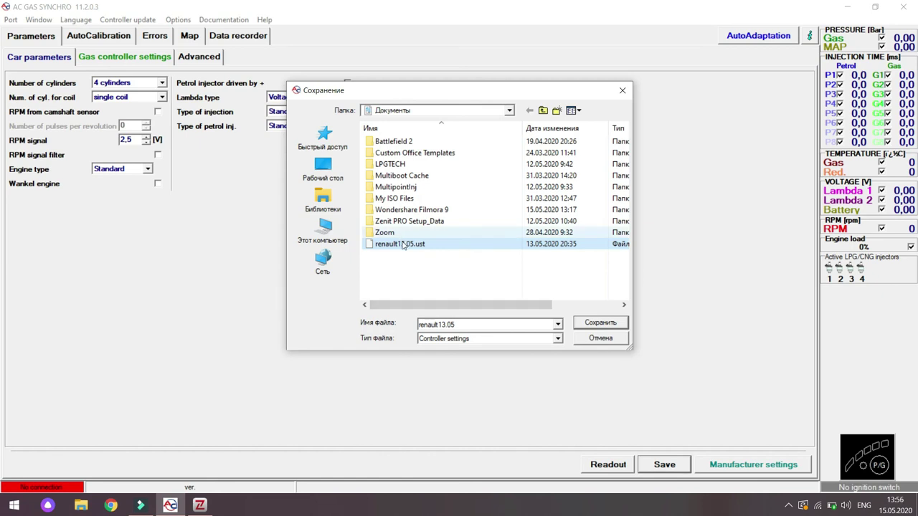
pyautogui.click(606, 344)
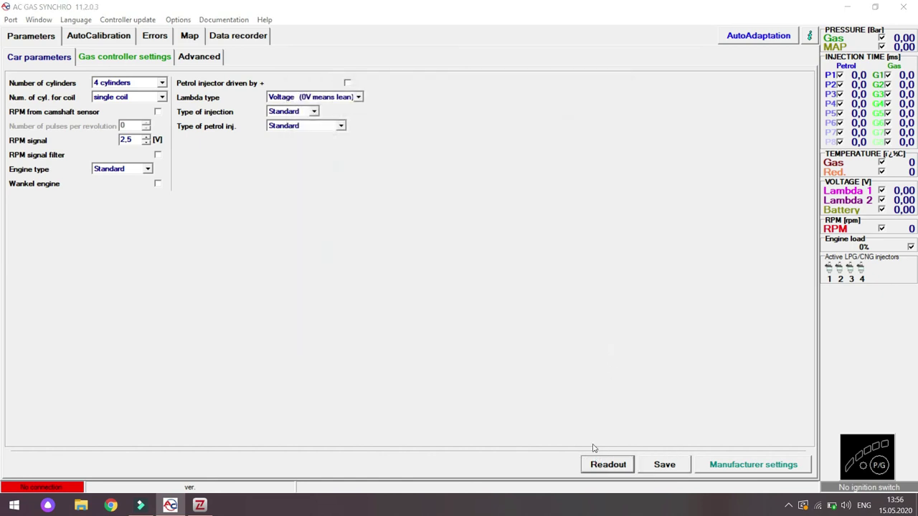
# Load the controller settings from renault13.05.ust and view the gas controller settings in AC GAS SYNCHRO.
pyautogui.click(608, 464)
pyautogui.doubleClick(413, 251)
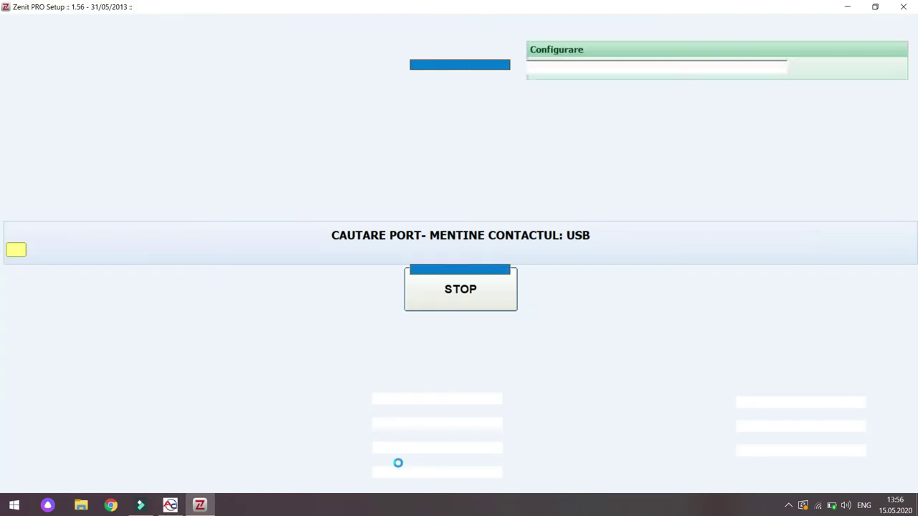
pyautogui.click(170, 506)
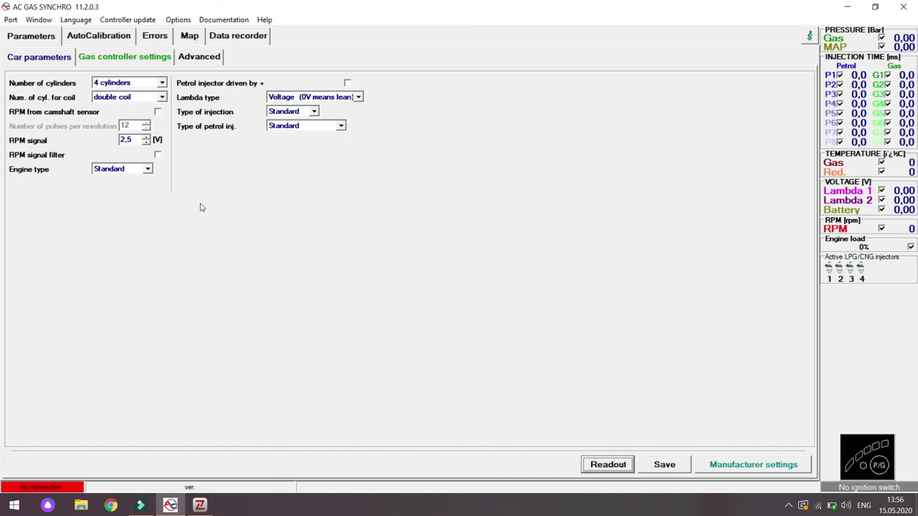
pyautogui.click(126, 56)
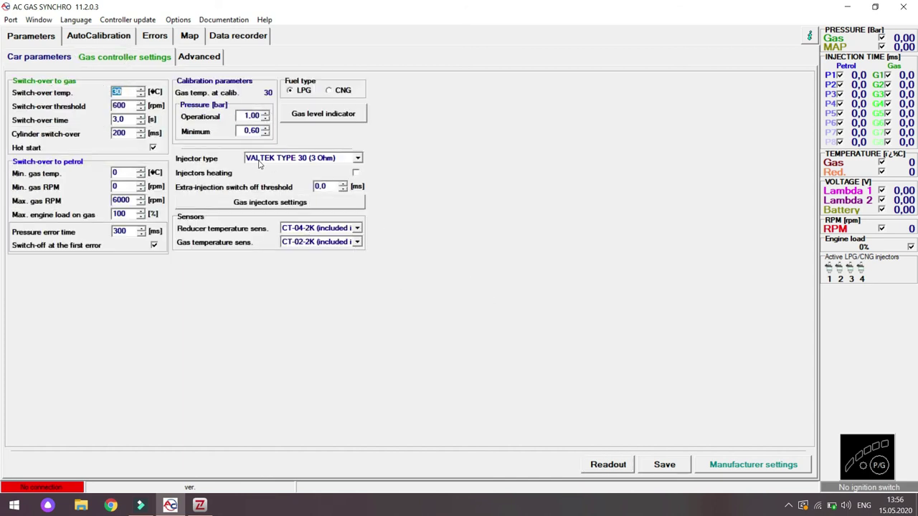
# Close AC GAS SYNCHRO and view the Autoreglare calibration page in Zenit PRO Setup.
pyautogui.hotkey('alt', 'Tab')
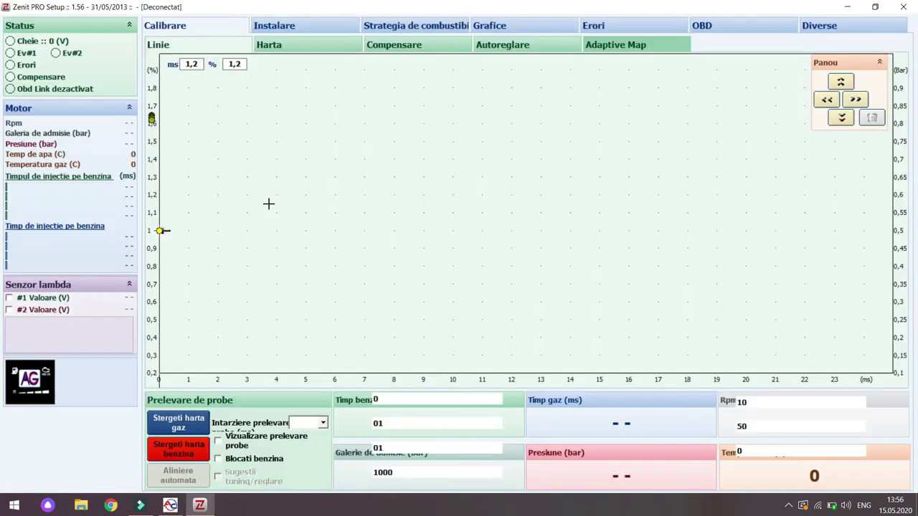
pyautogui.click(170, 506)
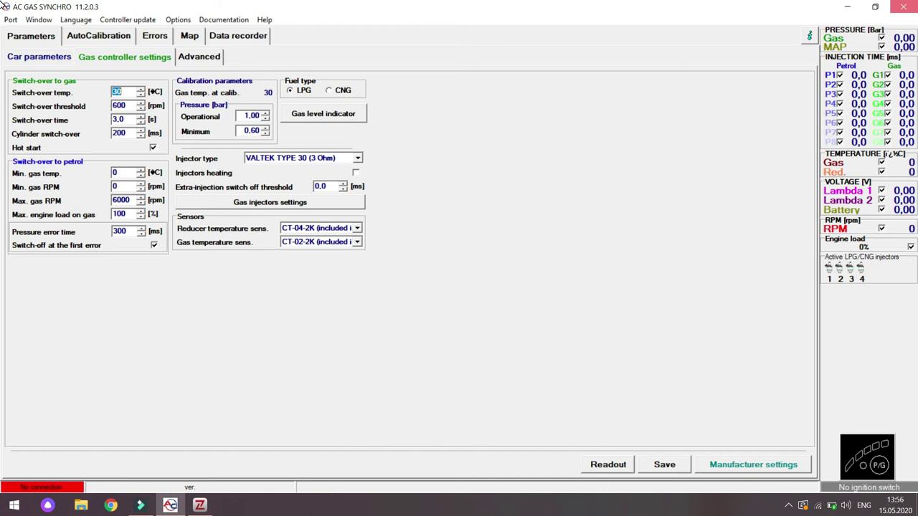
pyautogui.click(905, 7)
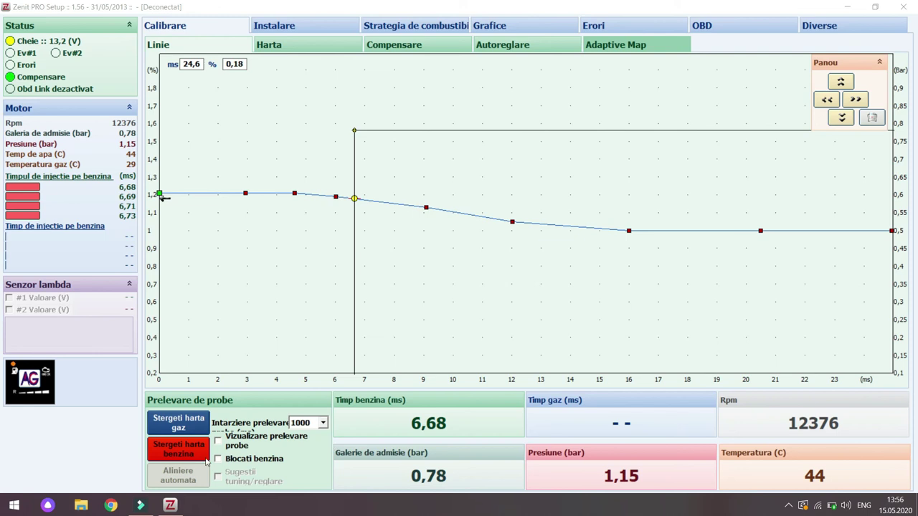
pyautogui.click(443, 425)
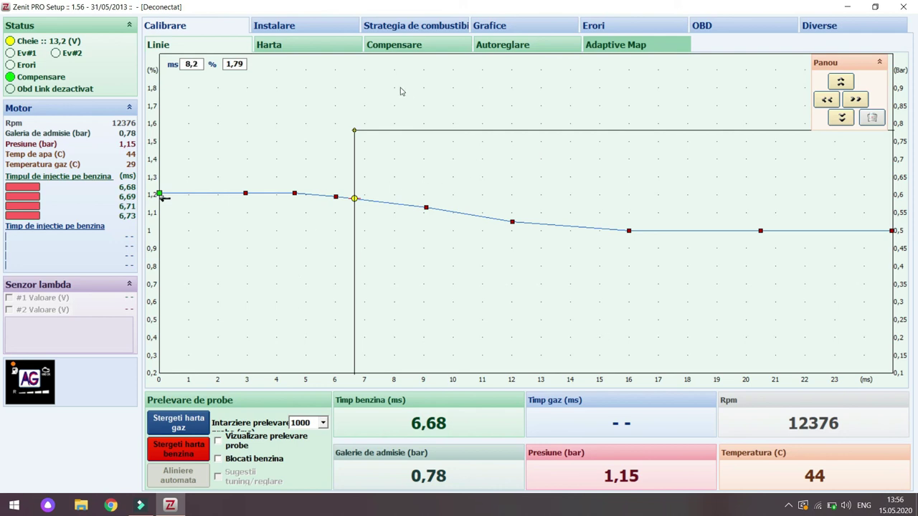
pyautogui.click(477, 46)
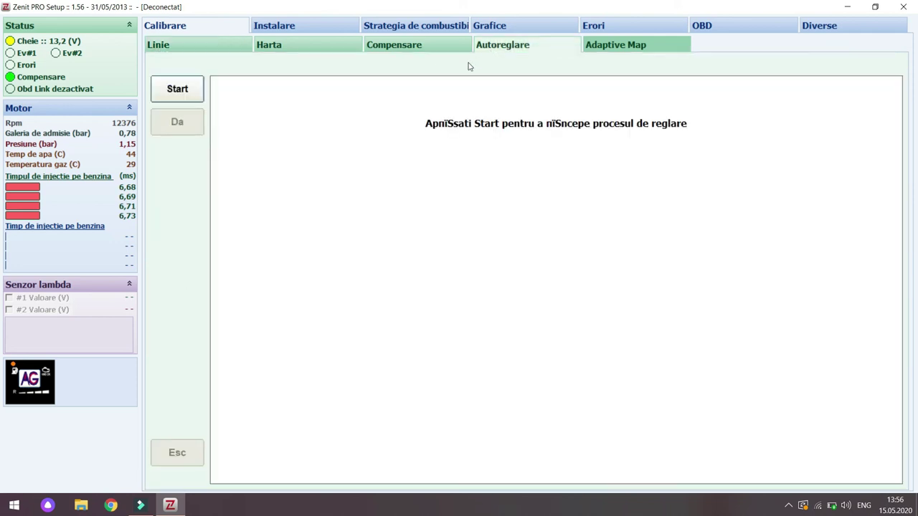
# Lower the point near 6 ms on the Linie calibration graph to about 1.15 and erase the gas map.
pyautogui.click(225, 43)
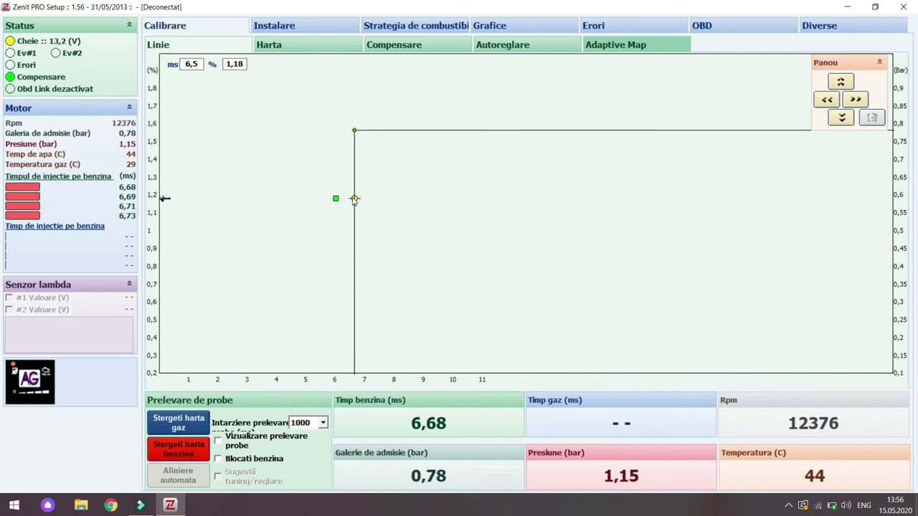
pyautogui.press('Down')
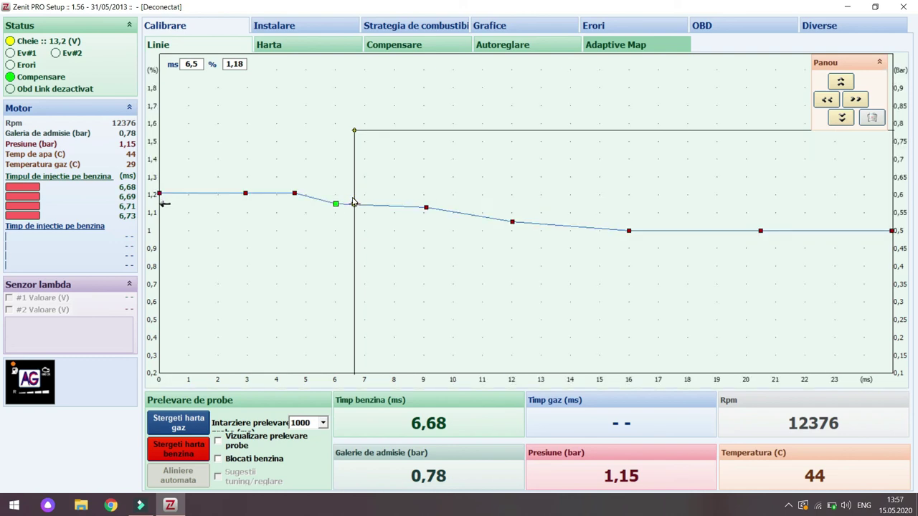
pyautogui.click(295, 194)
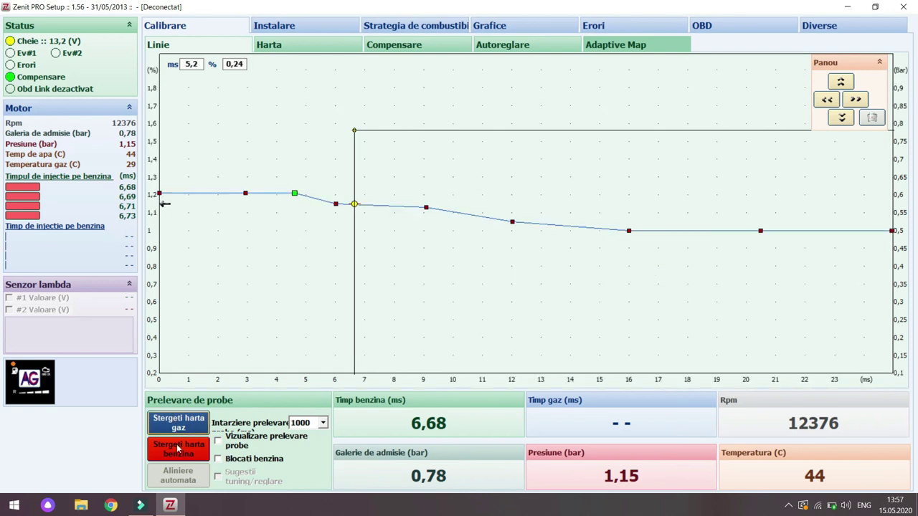
pyautogui.click(189, 423)
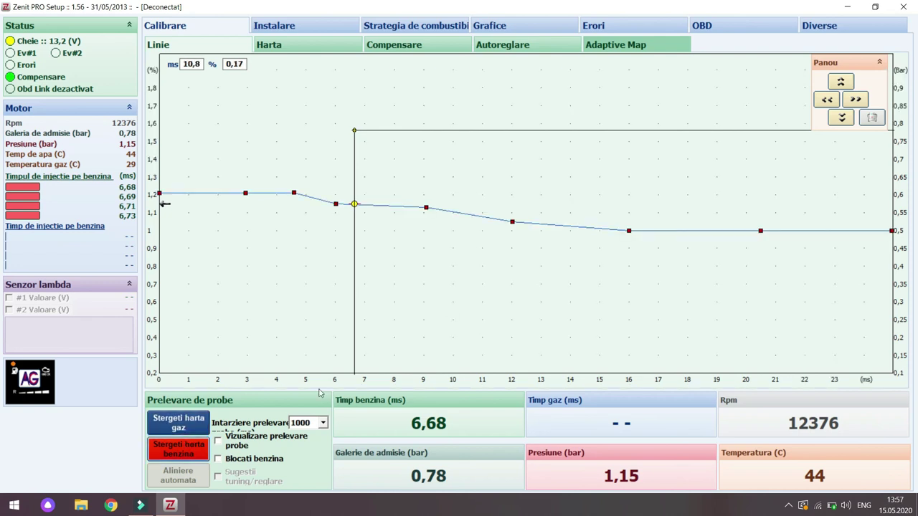
# View the Erori list and try the Putere Max, PDM and Interventie options of the Rpm mare fuel strategy.
pyautogui.click(648, 26)
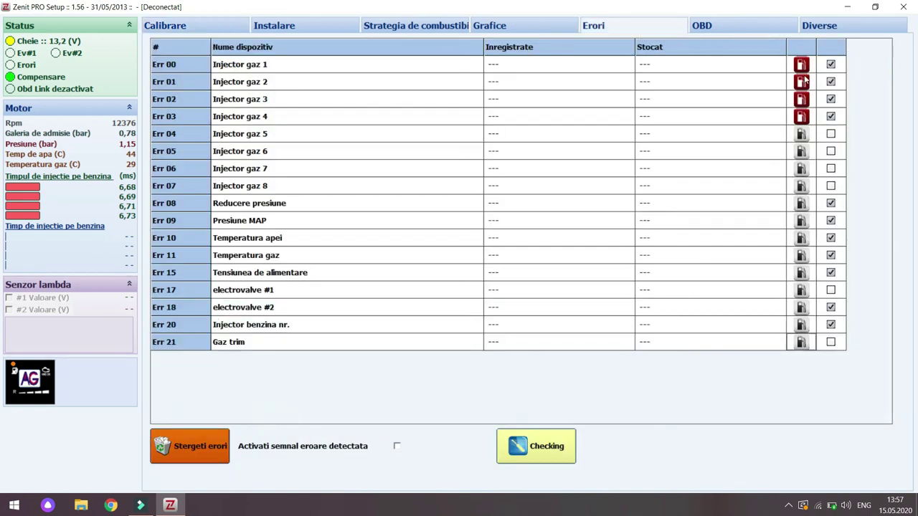
pyautogui.click(421, 29)
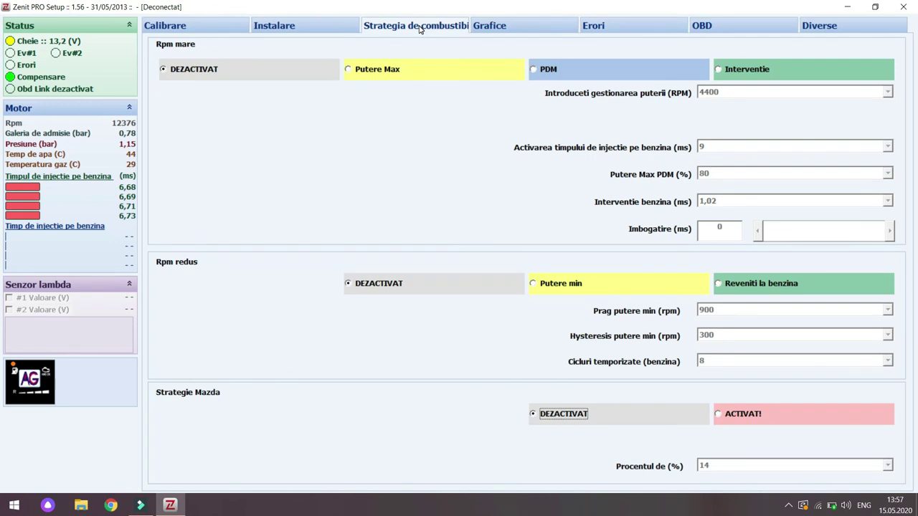
pyautogui.click(371, 70)
pyautogui.click(548, 70)
pyautogui.click(747, 68)
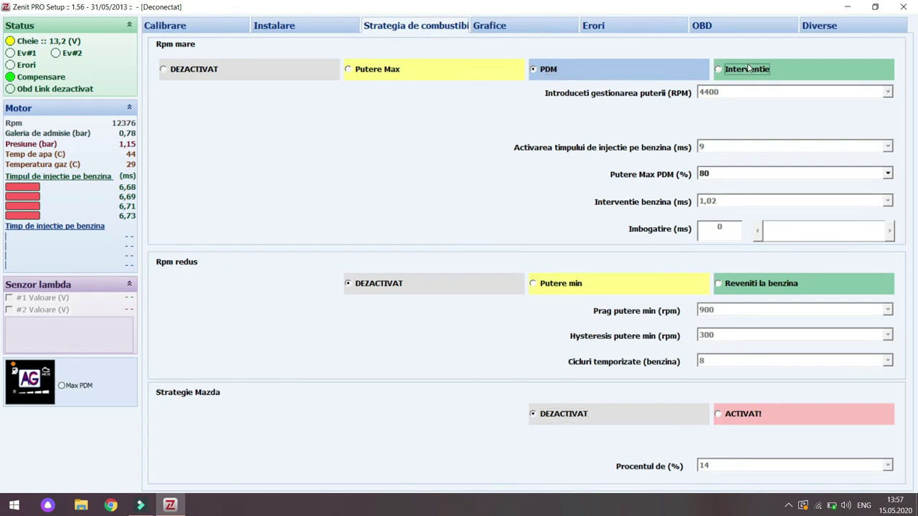
pyautogui.click(574, 74)
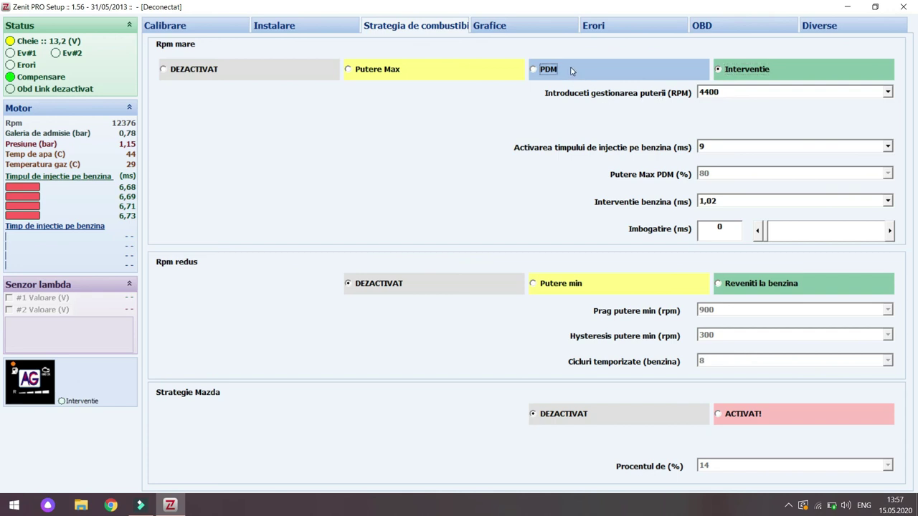
pyautogui.click(373, 68)
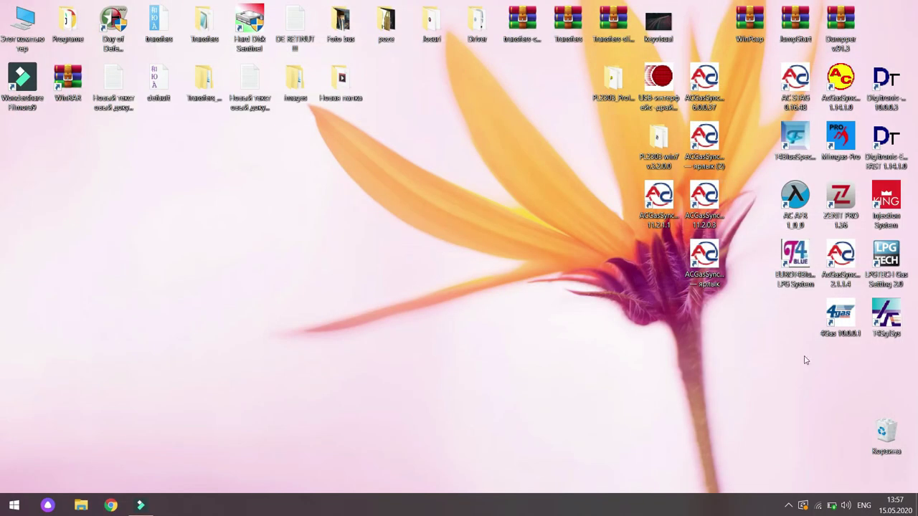
pyautogui.moveTo(912, 381); pyautogui.dragTo(488, 52)
pyautogui.click(485, 92)
# Launch LPGTECH Gas Setting 2.0 from the desktop and maximize its window.
pyautogui.click(886, 260)
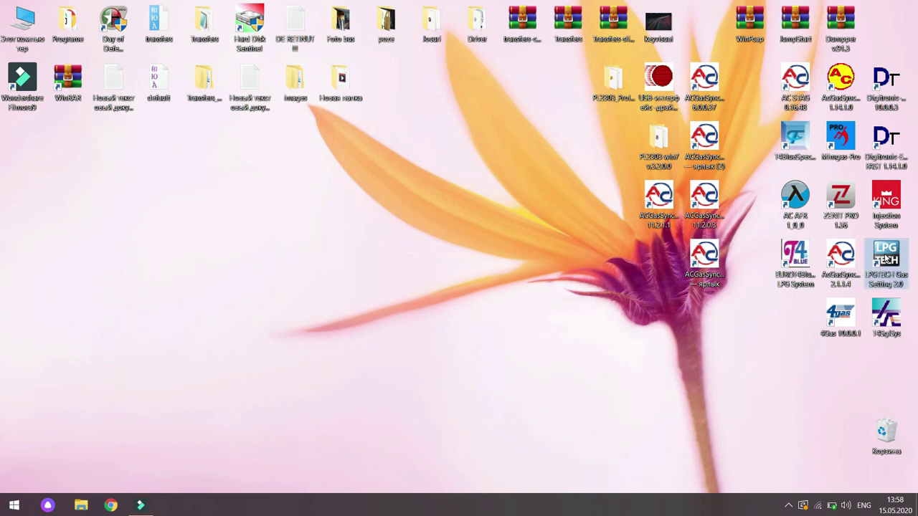
pyautogui.doubleClick(886, 258)
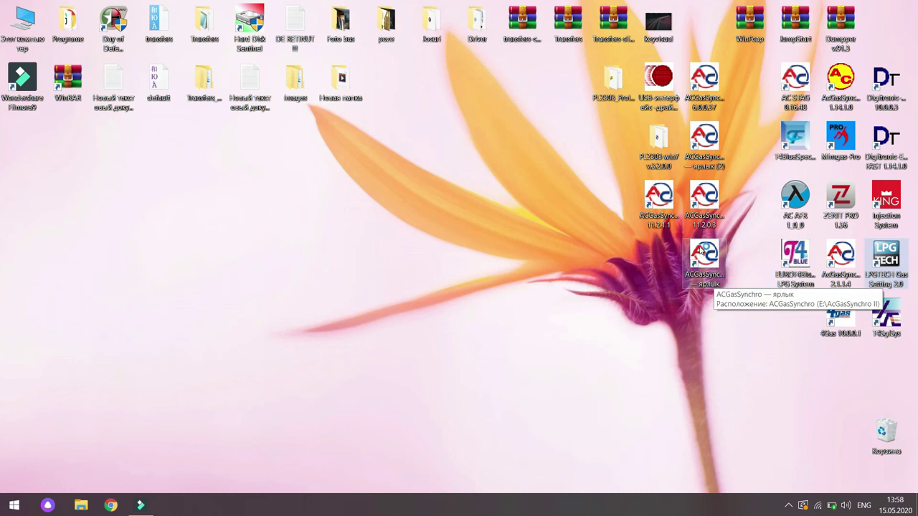
pyautogui.doubleClick(701, 250)
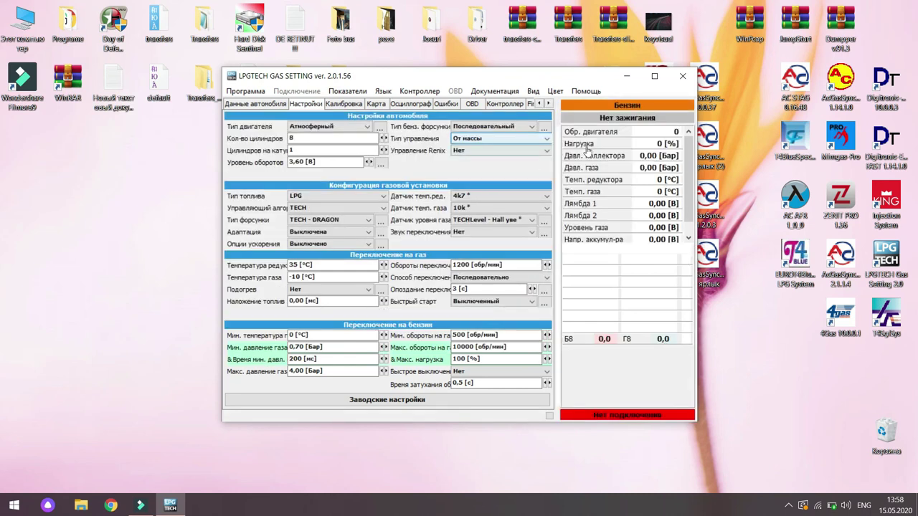
pyautogui.click(656, 77)
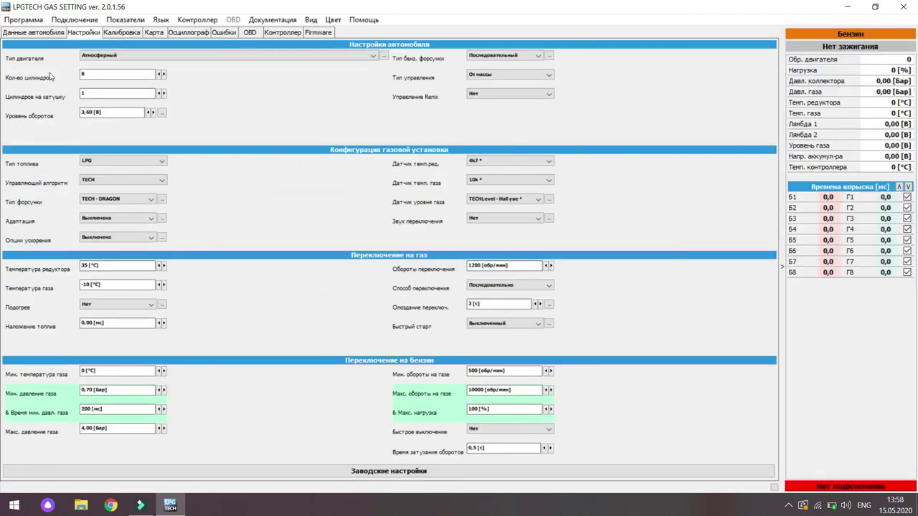
# View the vehicle data page and set the interface language to English.
pyautogui.click(69, 32)
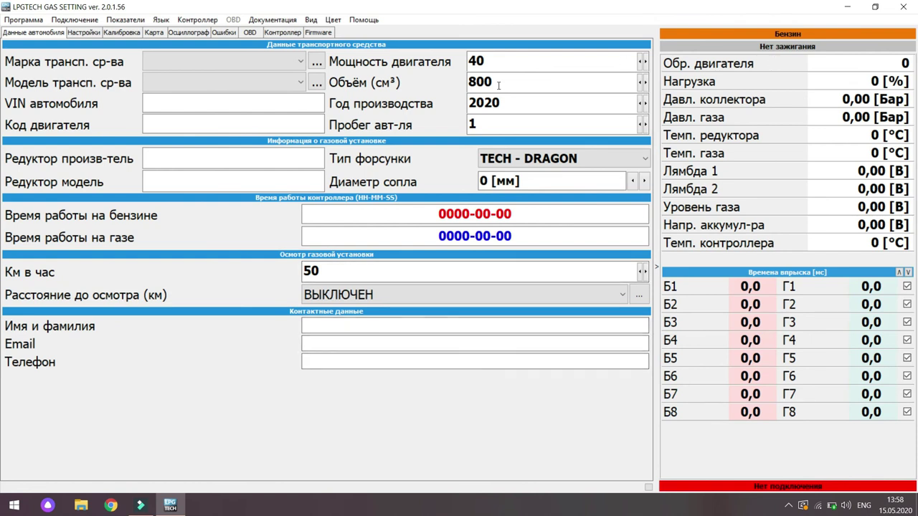
pyautogui.click(161, 20)
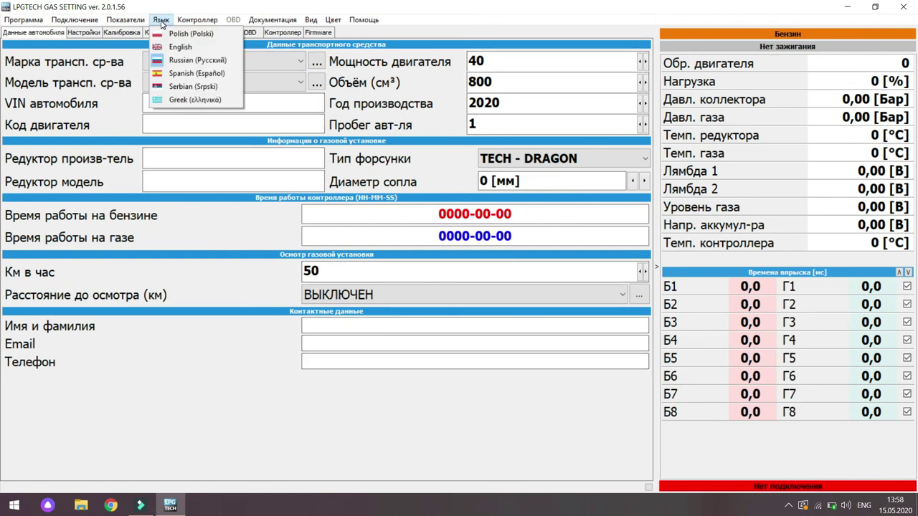
pyautogui.click(185, 47)
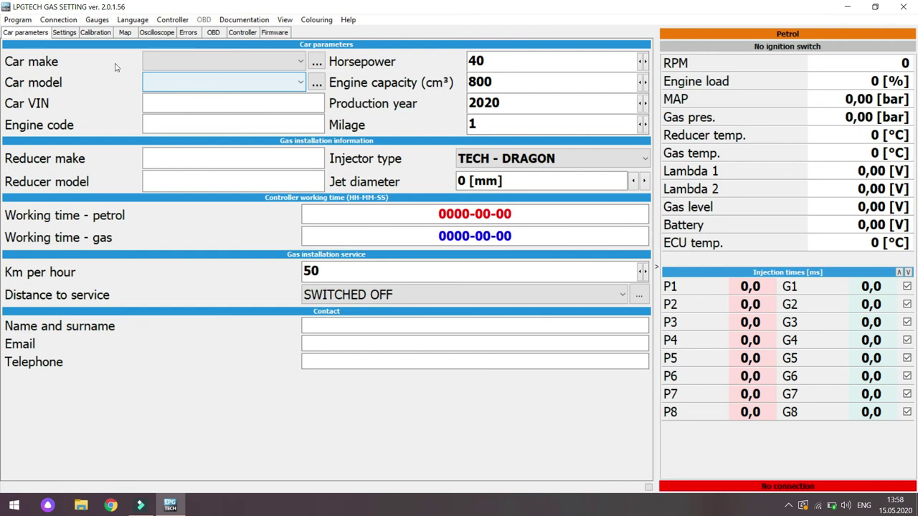
# View the Settings and Calibration pages, and set the Idle correction on the map's bars chart to 0,01.
pyautogui.click(76, 36)
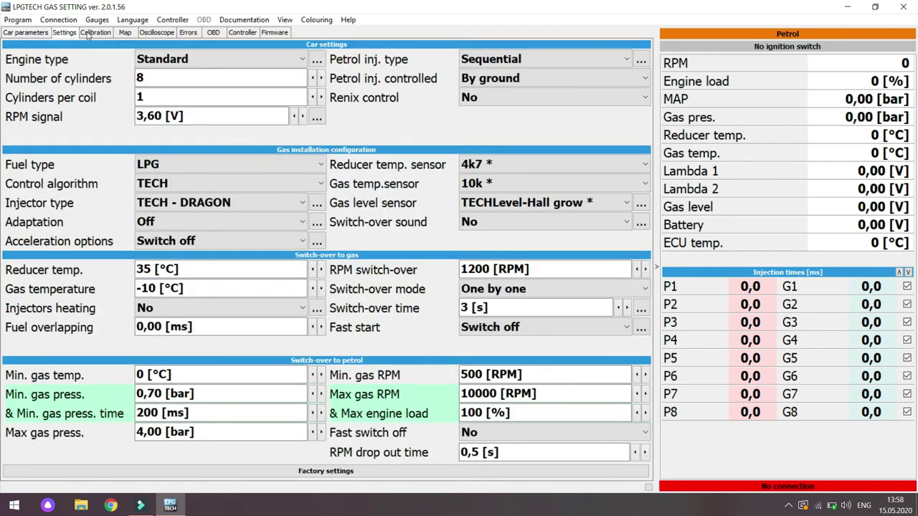
pyautogui.click(96, 33)
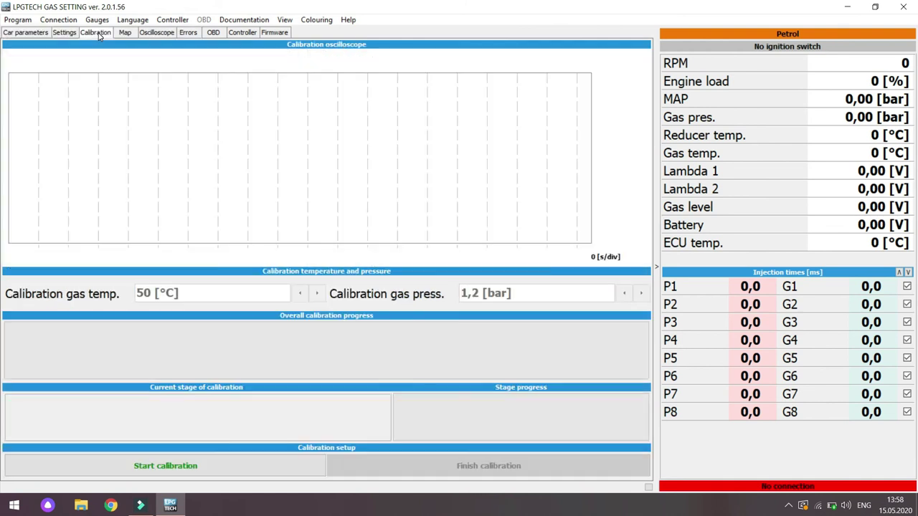
pyautogui.click(130, 35)
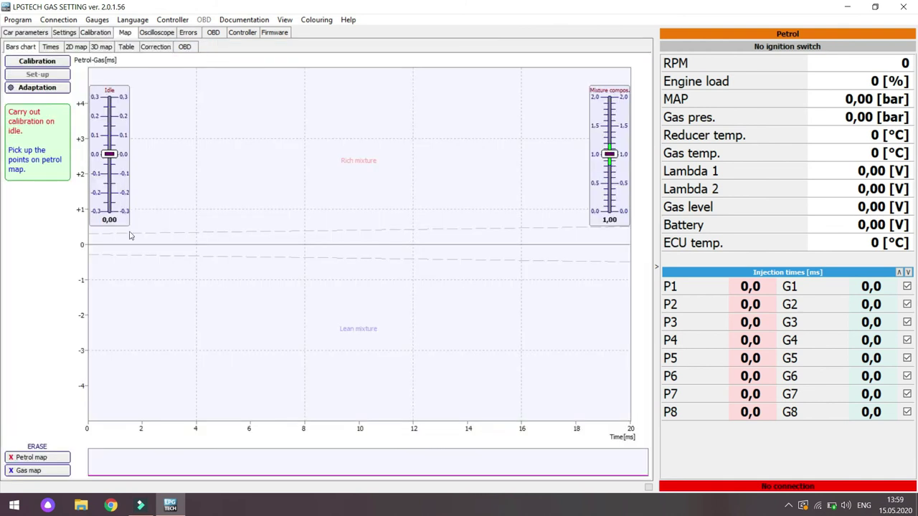
pyautogui.moveTo(109, 154)
pyautogui.mouseDown()
pyautogui.moveTo(109, 142)
pyautogui.moveTo(109, 169)
pyautogui.moveTo(109, 154)
pyautogui.mouseUp()
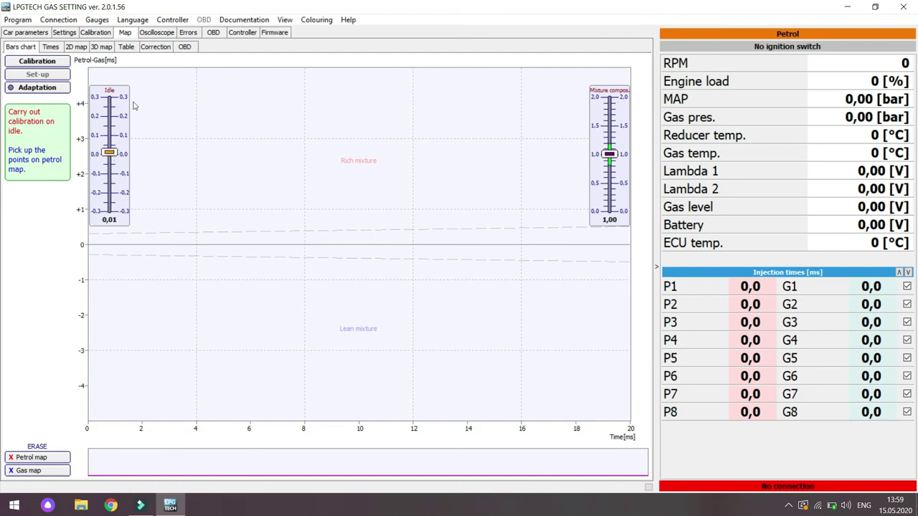
# Try to start the calibration with the default calibration settings, dismiss the warning and cancel.
pyautogui.click(57, 76)
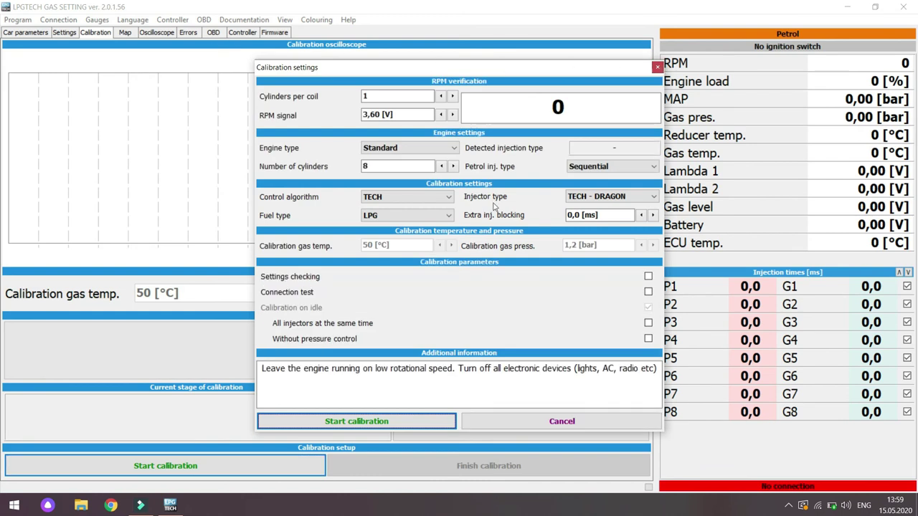
pyautogui.click(366, 427)
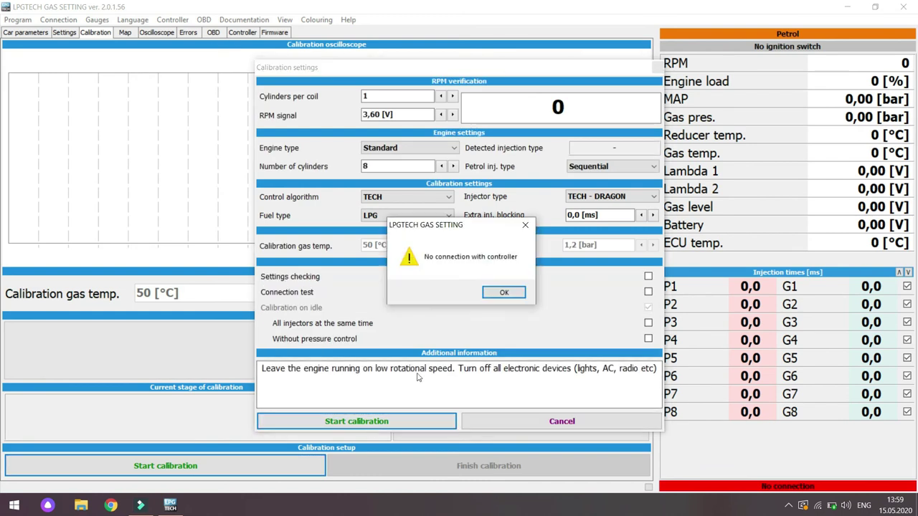
pyautogui.click(504, 292)
pyautogui.click(601, 417)
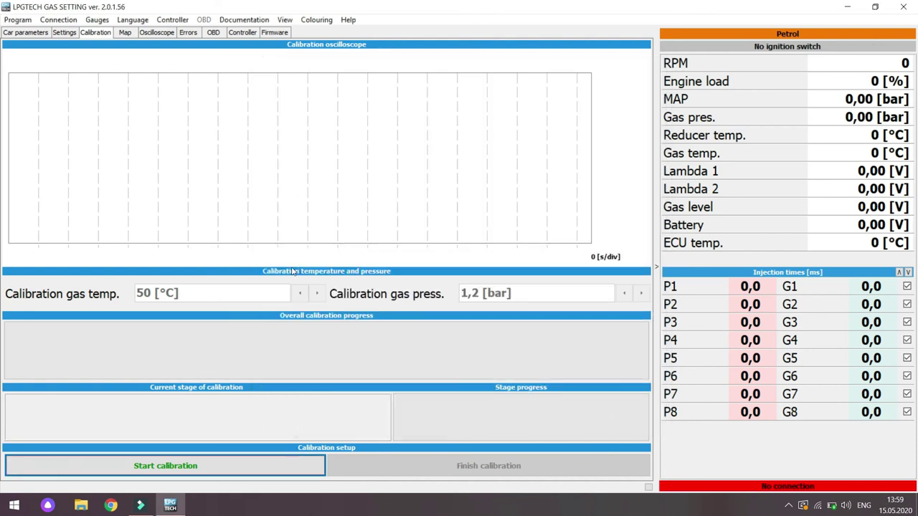
# View the error lists and controller information, and close LPGTECH GAS SETTING.
pyautogui.click(198, 33)
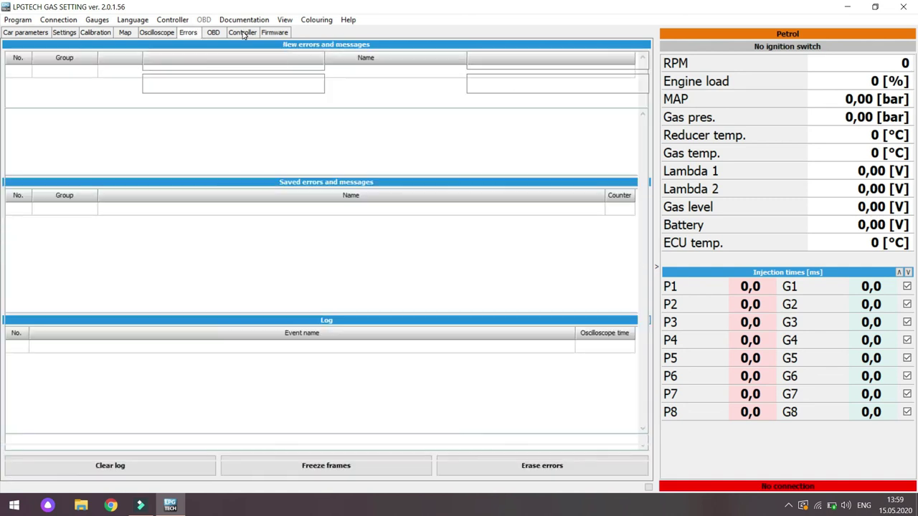
pyautogui.click(244, 33)
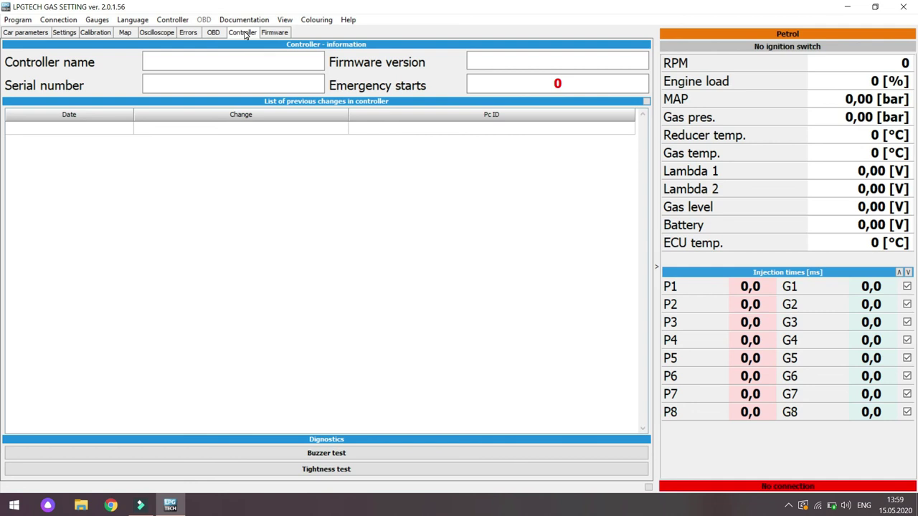
pyautogui.click(902, 6)
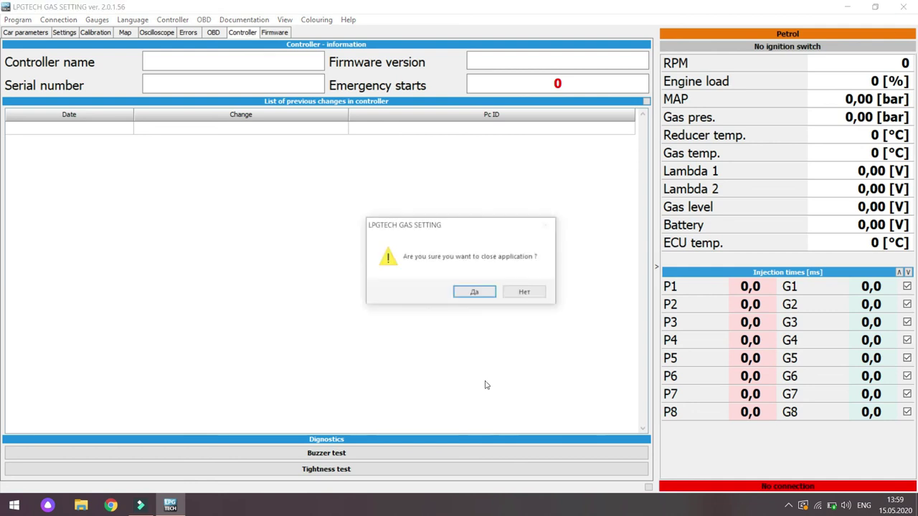
pyautogui.click(528, 292)
pyautogui.click(903, 6)
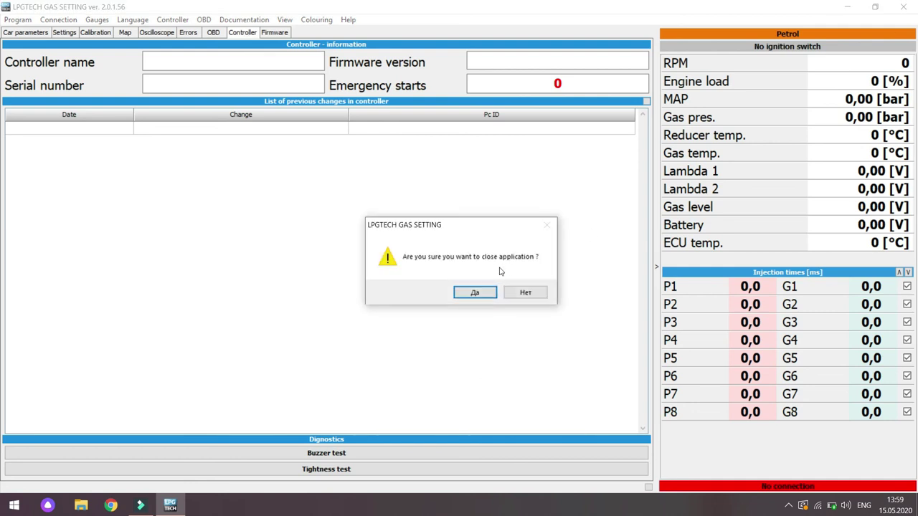
pyautogui.click(485, 289)
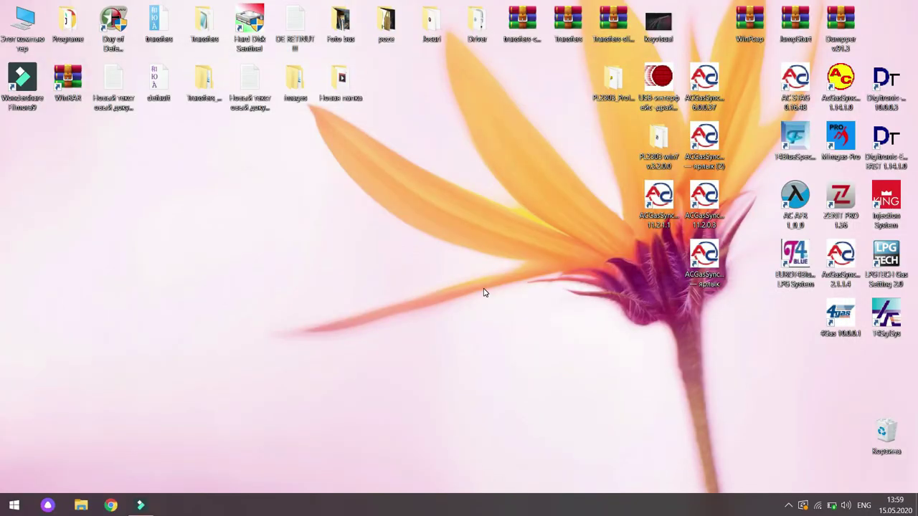